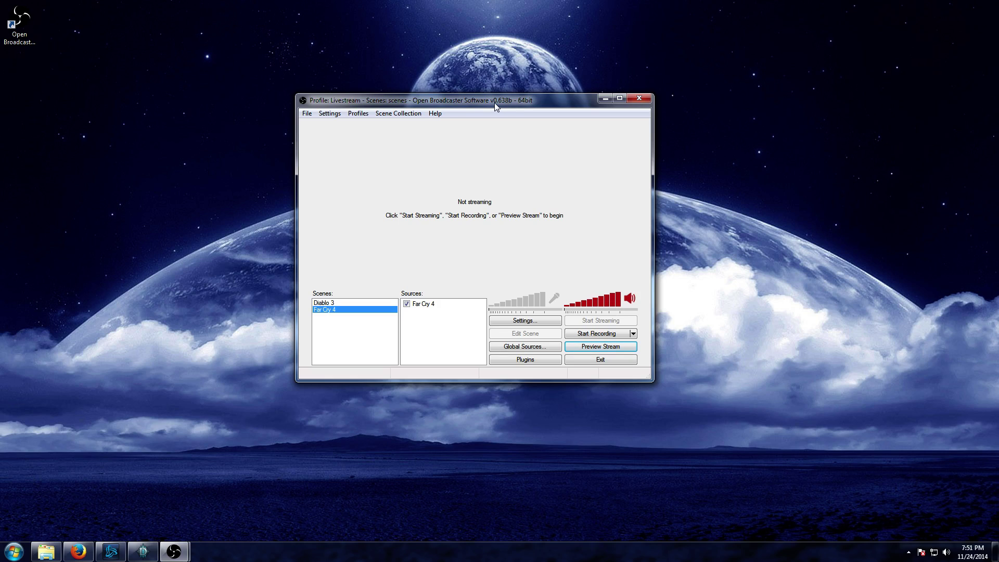
Add a new profile named 'How to livestream' from the Profiles menu and confirm it.
{"action": "left_click", "coordinate": [362, 113]}
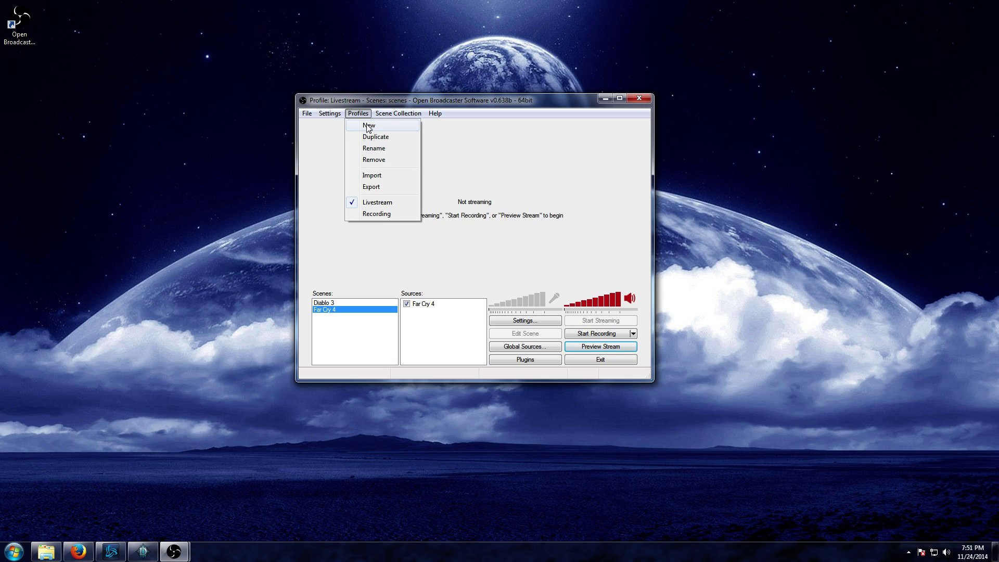
{"action": "left_click", "coordinate": [369, 129]}
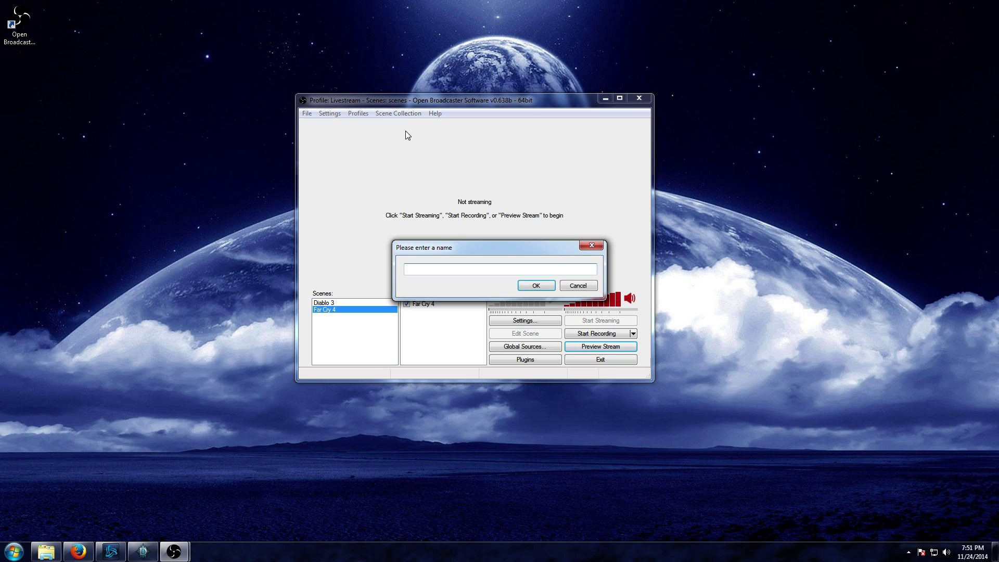
{"action": "type", "text": "How to livestream"}
{"action": "key", "text": "Return"}
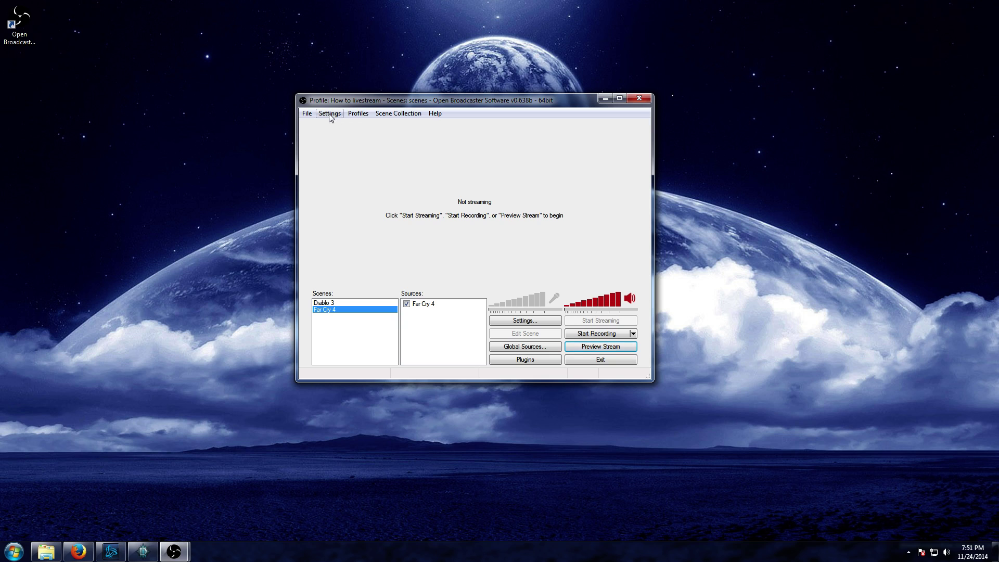
Open the Settings dialog and show the Encoding page (x264, CBR, 1000 kb/s max bitrate).
{"action": "left_click", "coordinate": [329, 115]}
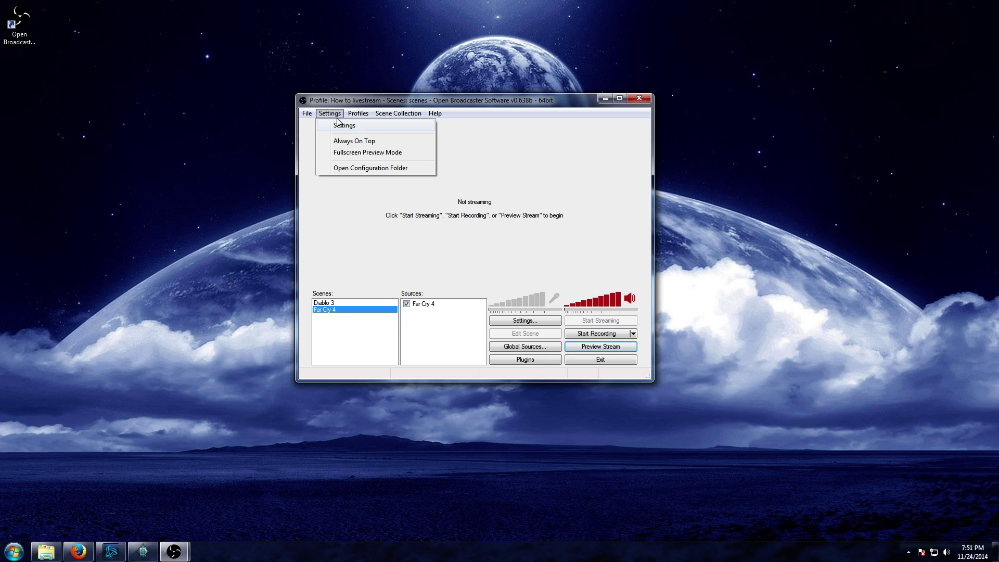
{"action": "left_click", "coordinate": [357, 128]}
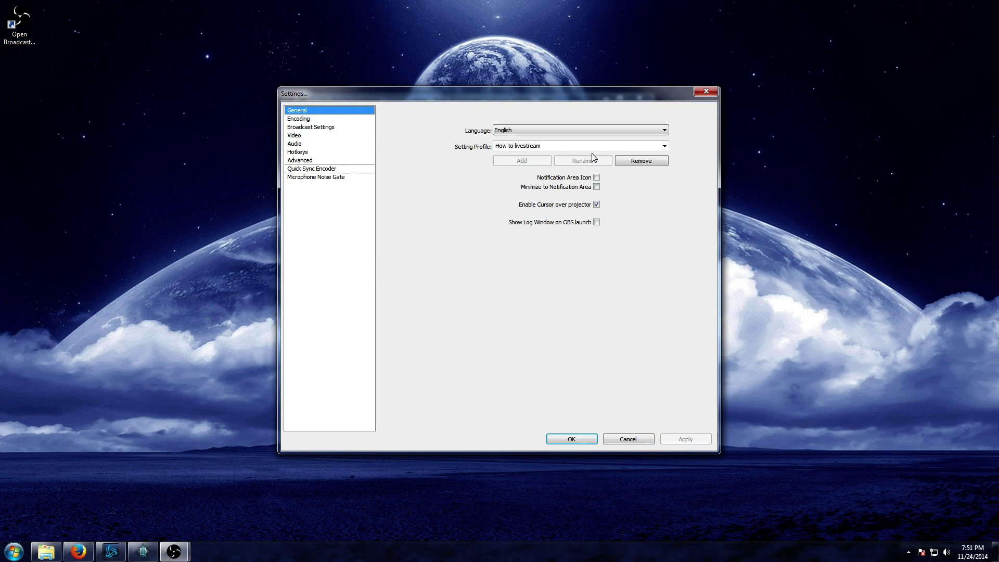
{"action": "left_click", "coordinate": [580, 145]}
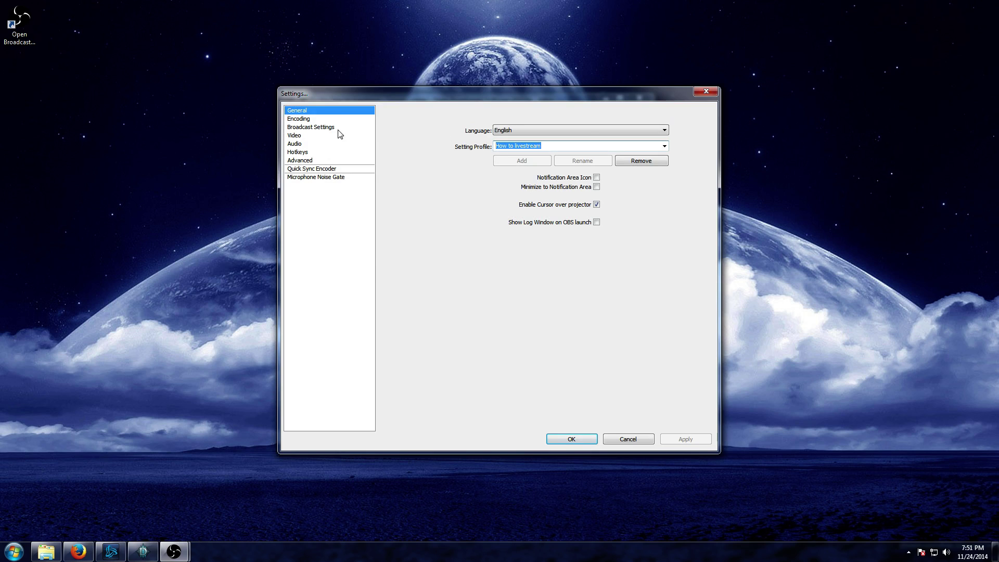
{"action": "left_click", "coordinate": [314, 121]}
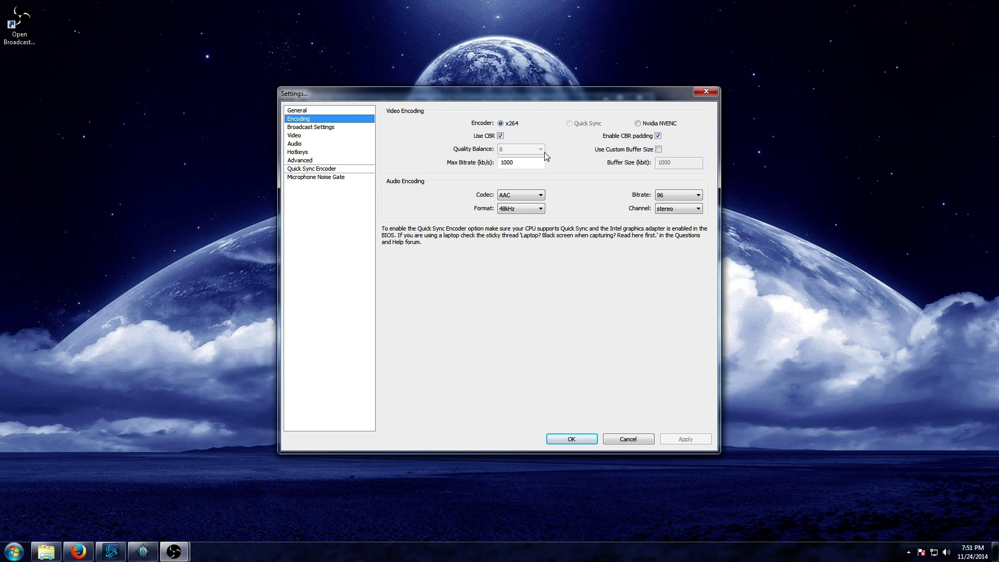
{"action": "mouse_move", "coordinate": [523, 160]}
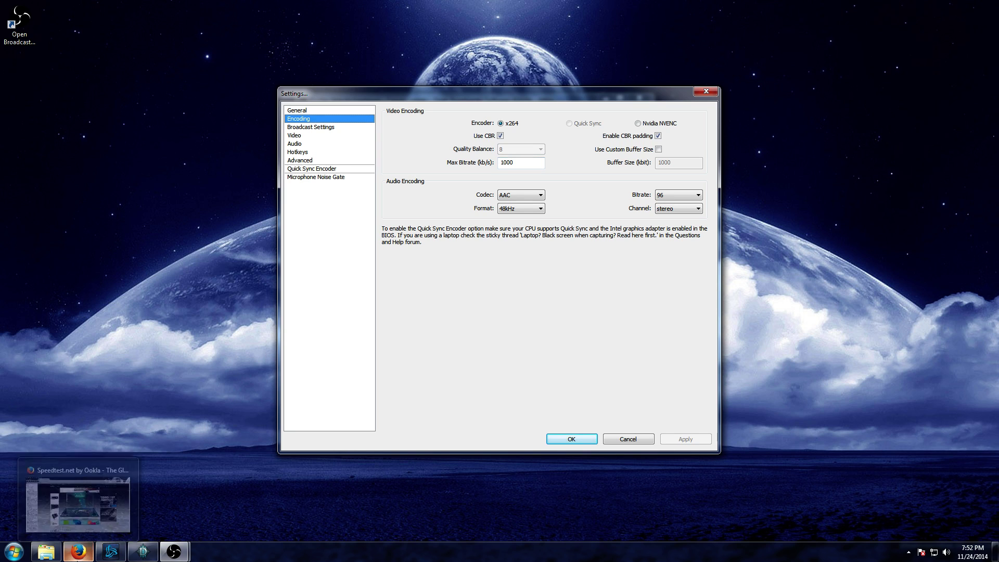
Restore Firefox and begin a broadband speed test on speedtest.net.
{"action": "left_click", "coordinate": [78, 497]}
{"action": "mouse_move", "coordinate": [517, 240]}
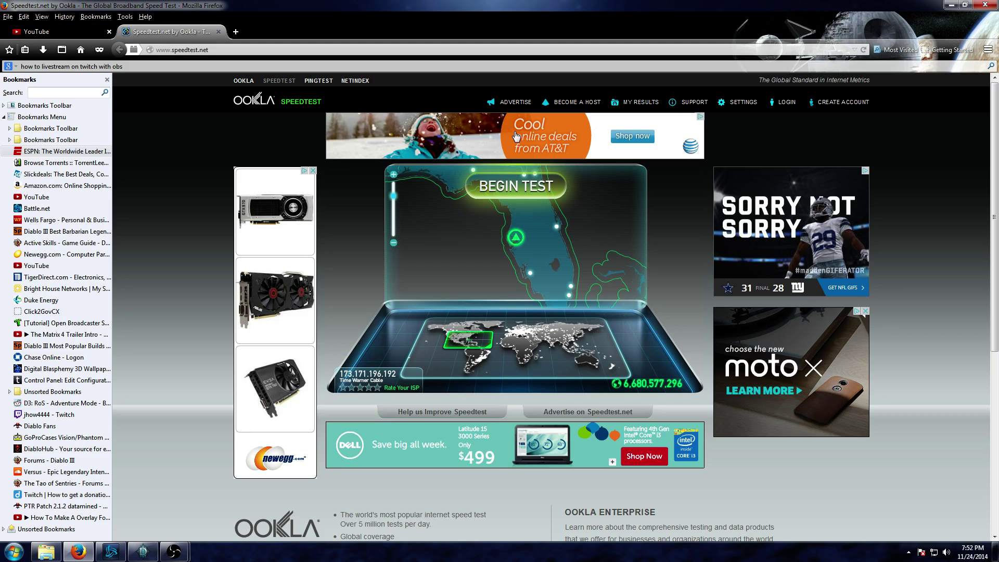
{"action": "left_click", "coordinate": [529, 188]}
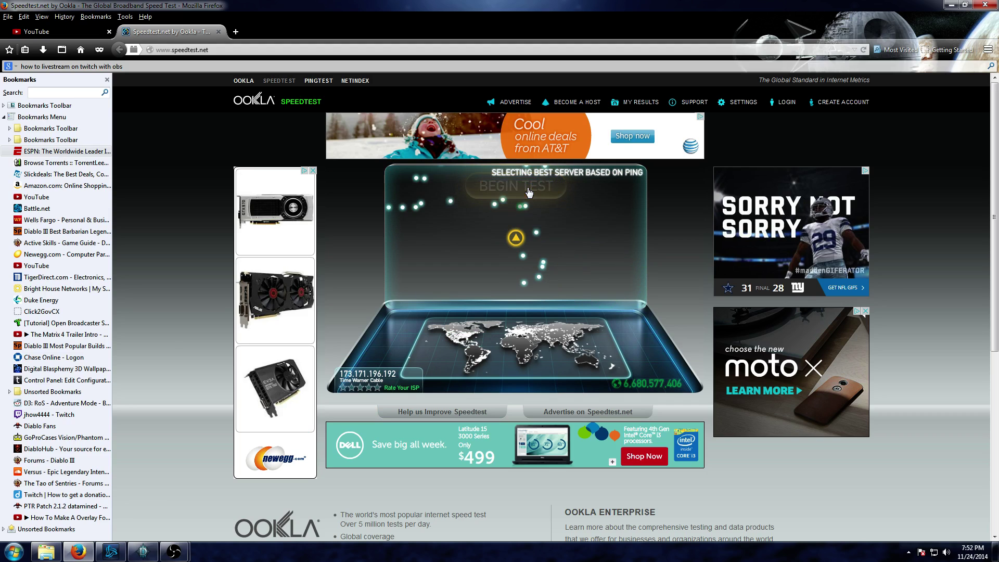
Back in OBS, set Max Bitrate to 3500 with audio bitrate kept at 96, and apply.
{"action": "left_click", "coordinate": [955, 4]}
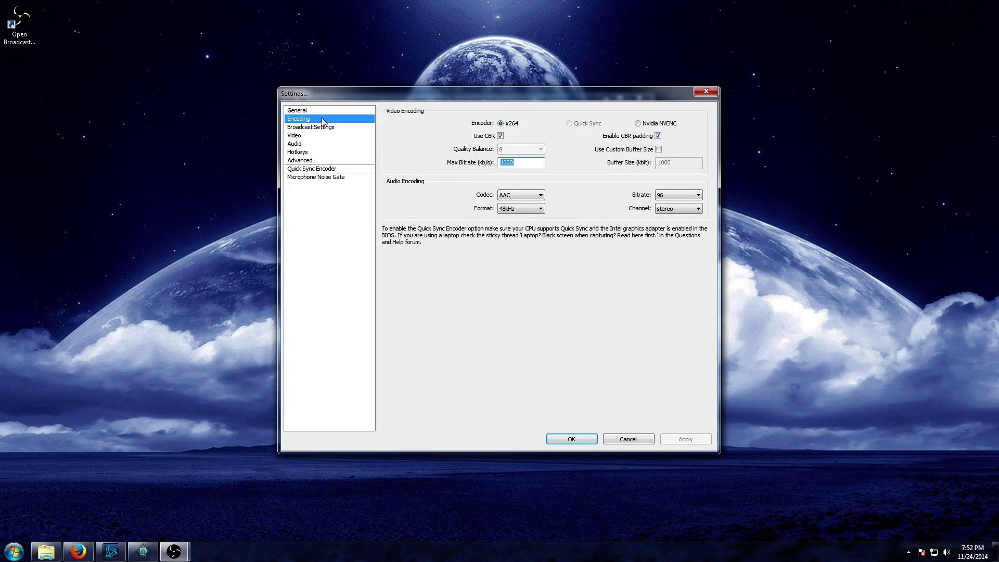
{"action": "type", "text": "3500"}
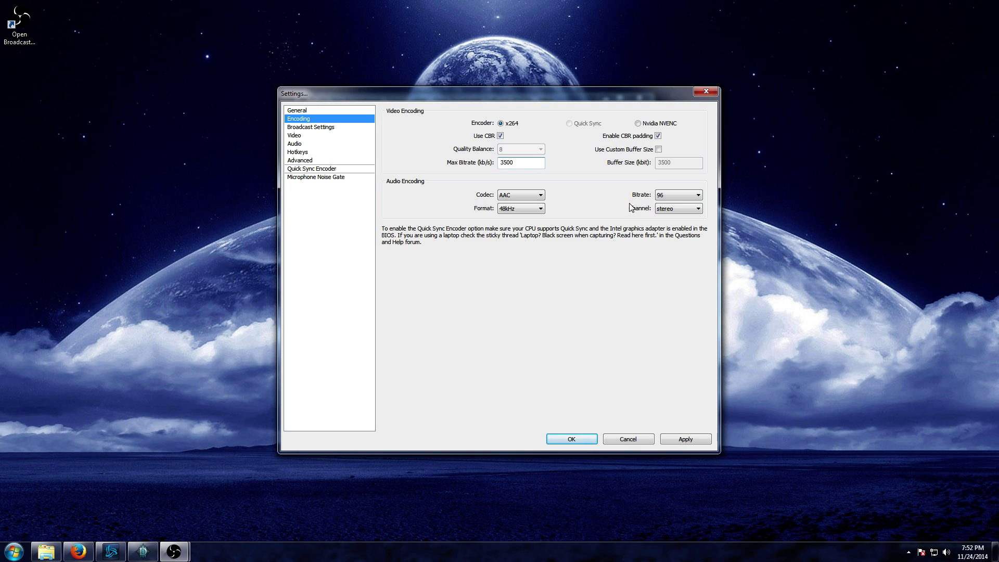
{"action": "left_click", "coordinate": [666, 194]}
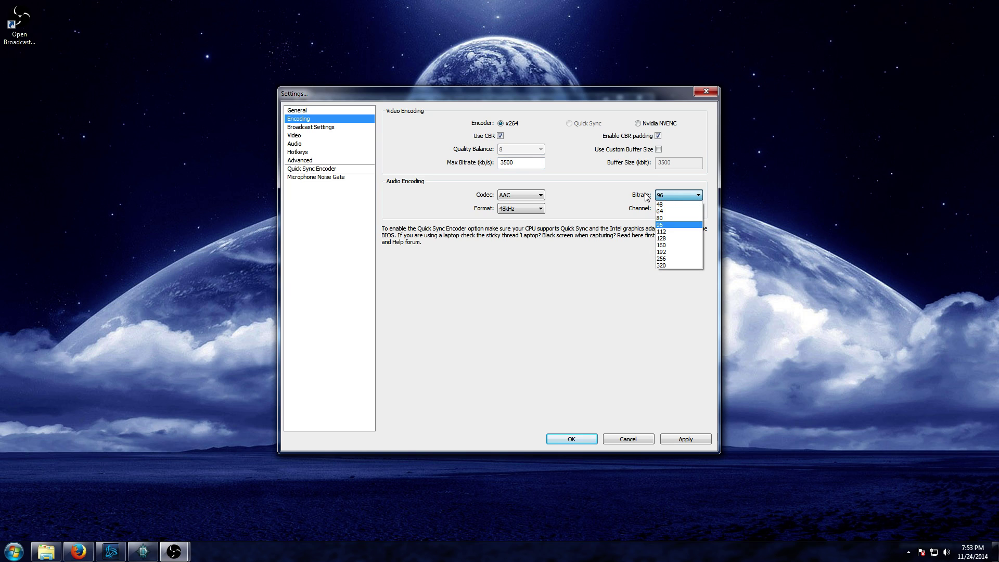
{"action": "left_click", "coordinate": [633, 193]}
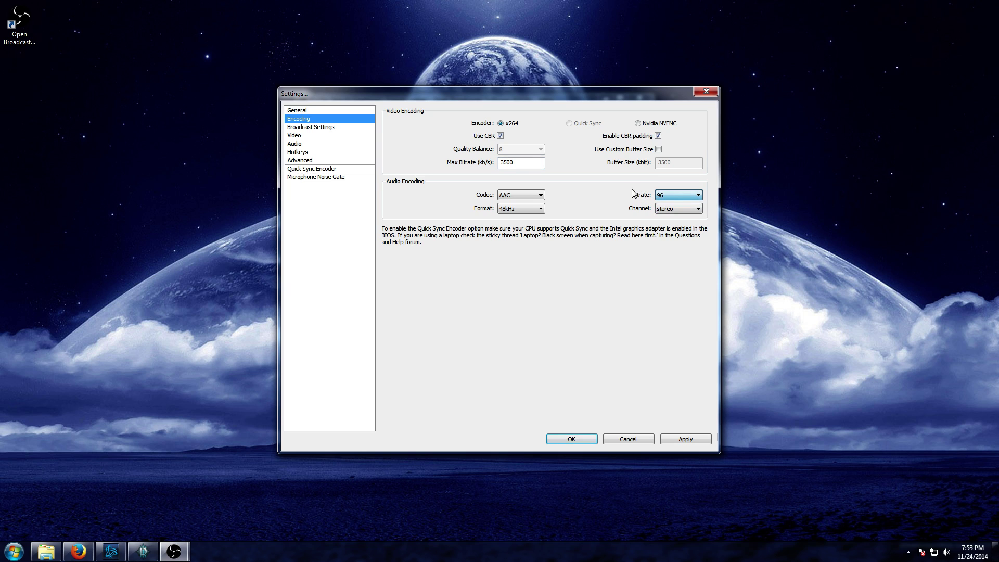
{"action": "left_click", "coordinate": [682, 442]}
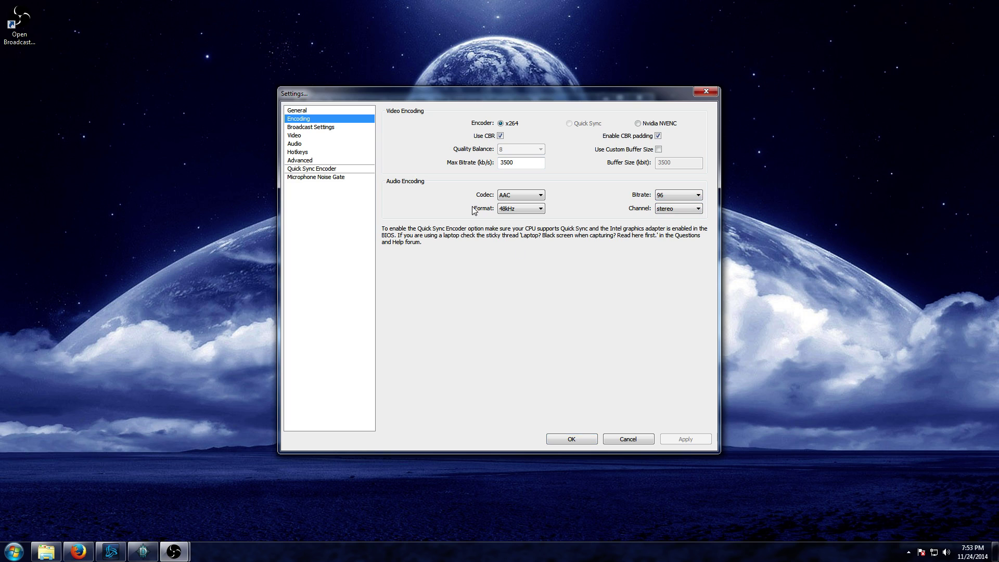
{"action": "left_click", "coordinate": [331, 131]}
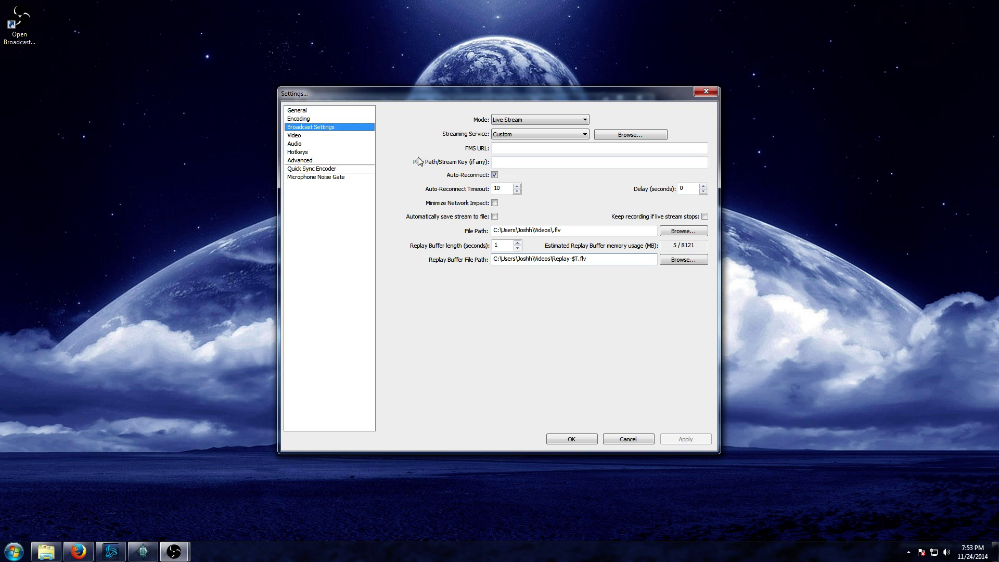
Leave Broadcast Settings at Live Stream with the Custom service and go to the Video page.
{"action": "left_click", "coordinate": [319, 135]}
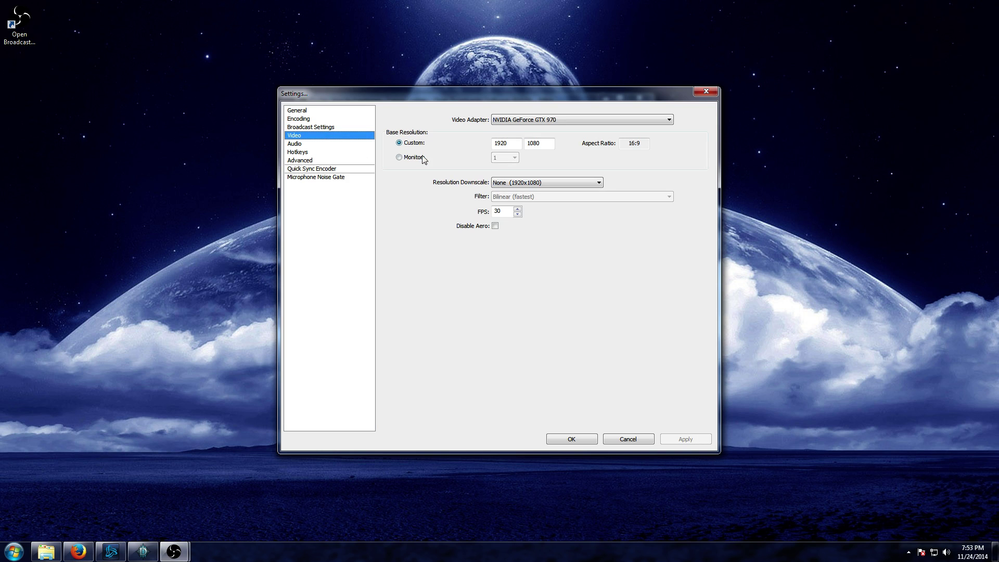
Keep the GTX 970 adapter and Bilinear filter, settling Resolution Downscale on None (1920x1080).
{"action": "left_click", "coordinate": [541, 121]}
{"action": "left_click", "coordinate": [470, 116]}
{"action": "left_click", "coordinate": [518, 183]}
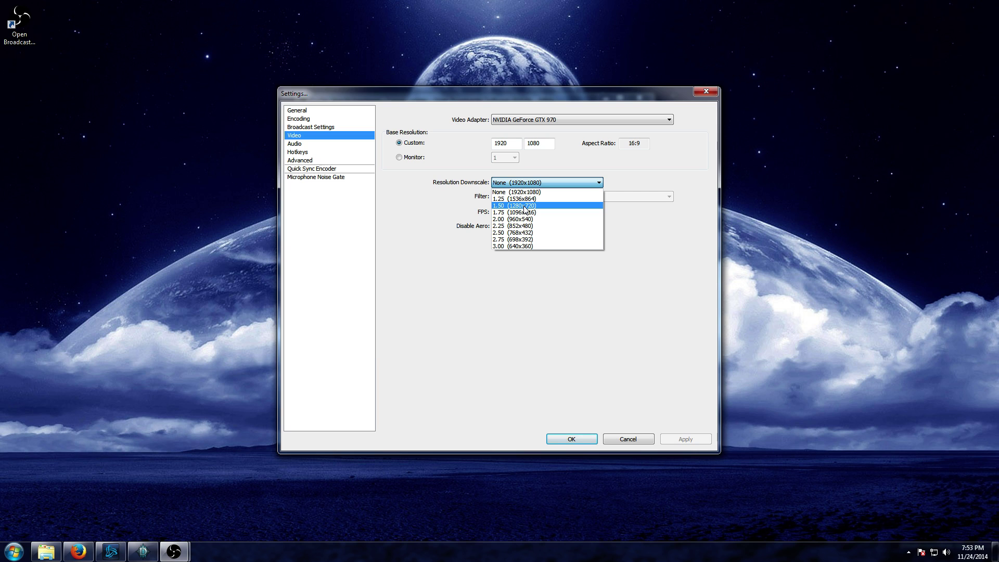
{"action": "left_click", "coordinate": [461, 187]}
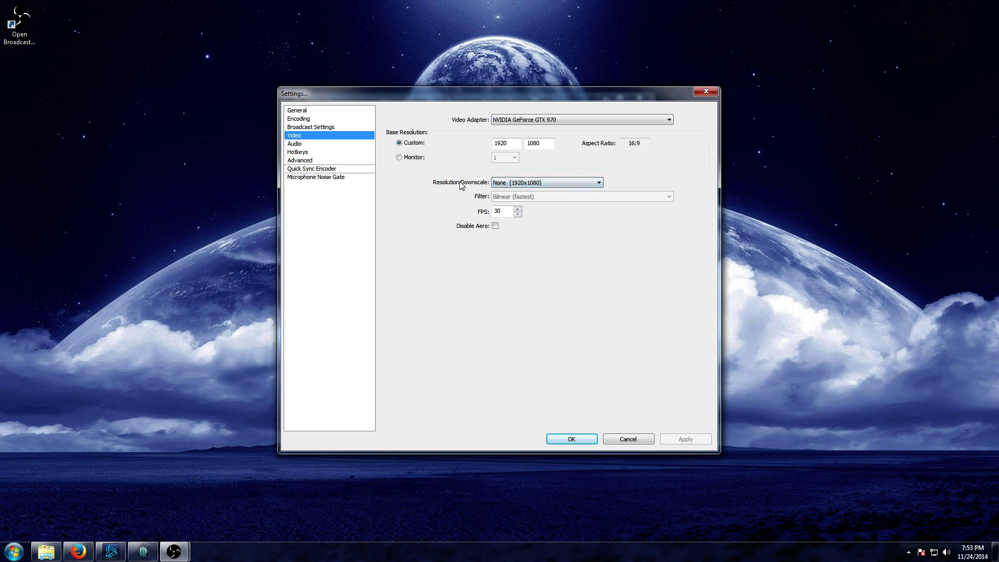
{"action": "left_click", "coordinate": [514, 183]}
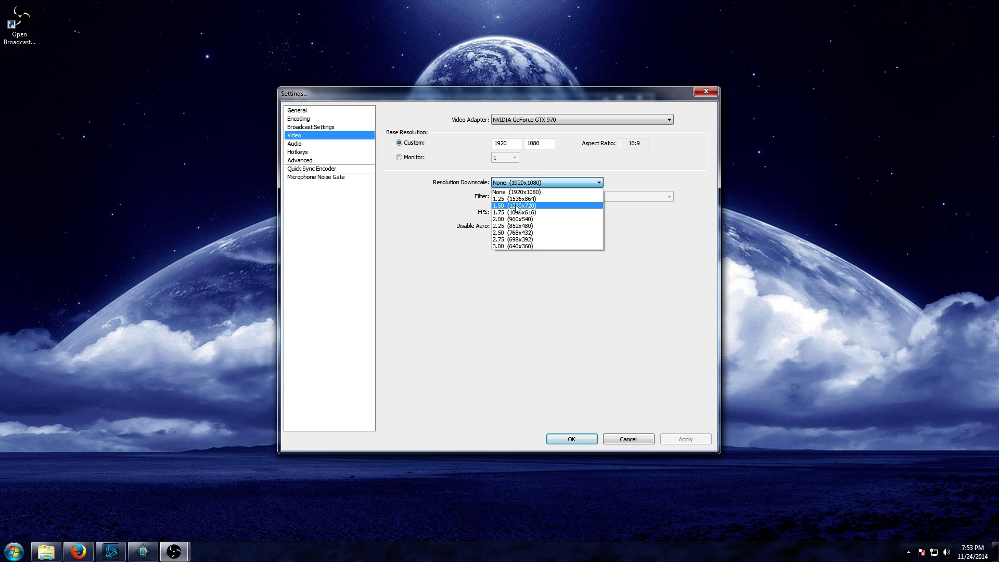
{"action": "left_click", "coordinate": [516, 207]}
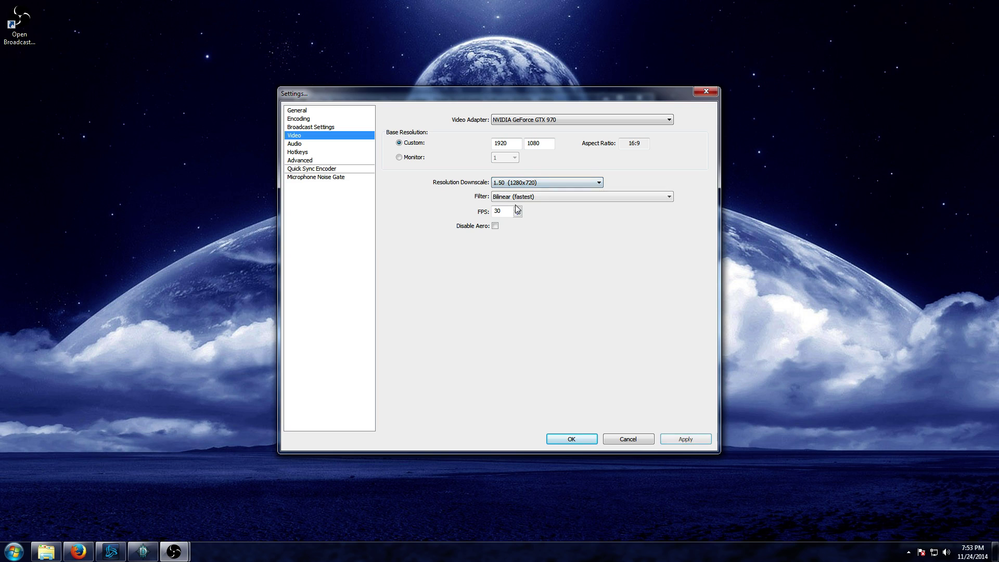
{"action": "left_click", "coordinate": [556, 198]}
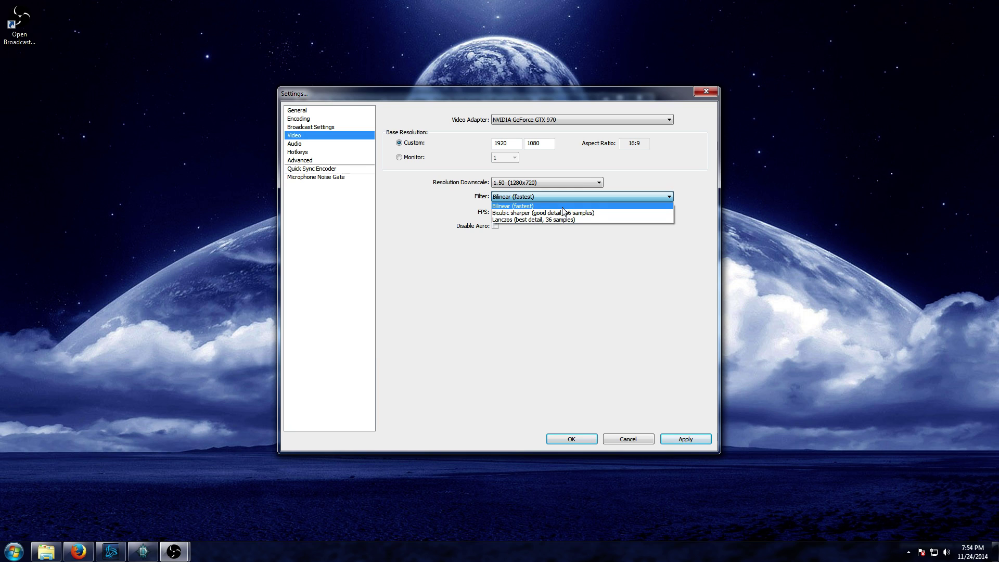
{"action": "left_click", "coordinate": [433, 189]}
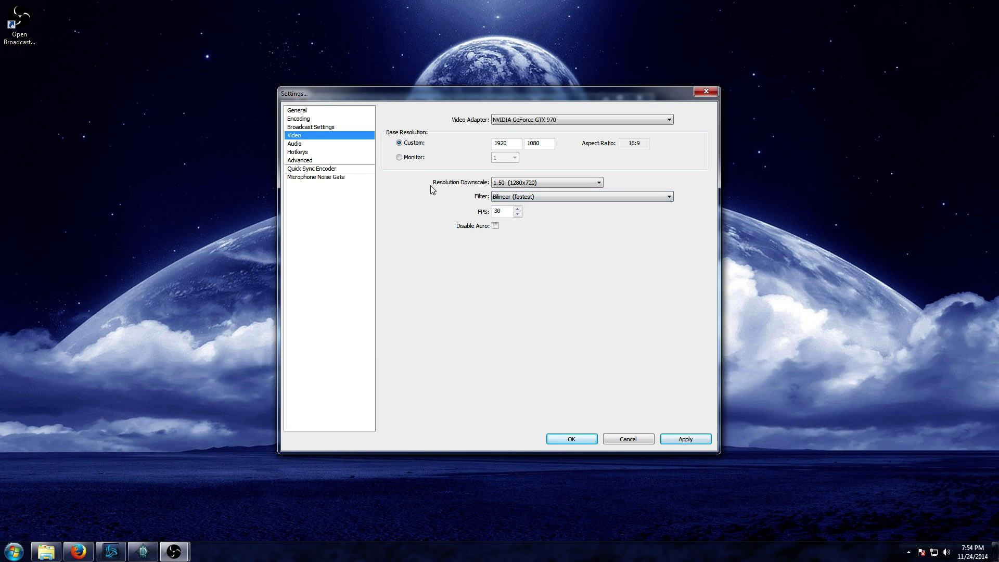
{"action": "left_click", "coordinate": [536, 183]}
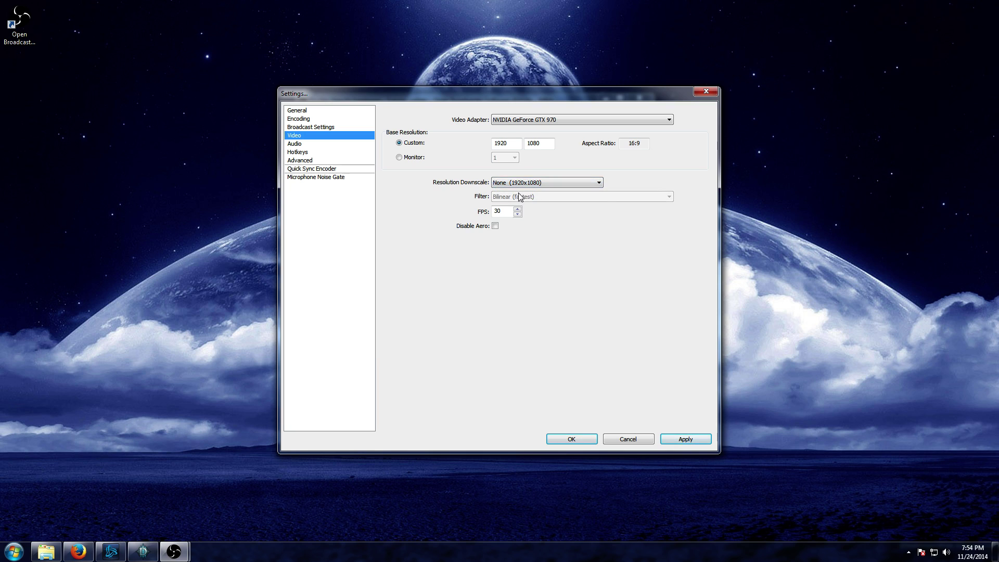
{"action": "left_click", "coordinate": [526, 185]}
{"action": "left_click", "coordinate": [456, 204]}
Save the video changes, keep Default desktop audio, choose Microphone (Blue Snowball) as microphone, and apply.
{"action": "mouse_move", "coordinate": [995, 555]}
{"action": "left_click", "coordinate": [307, 144]}
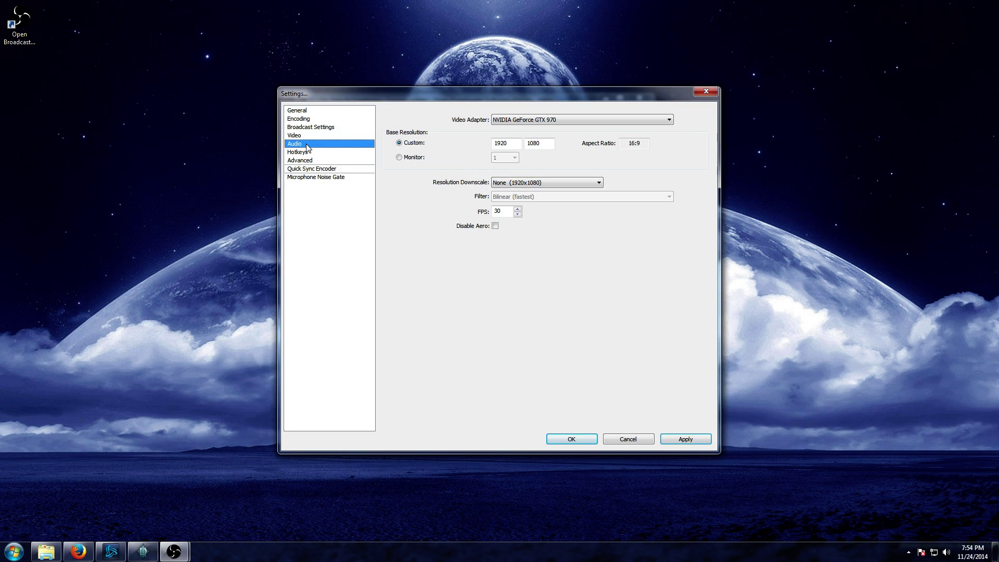
{"action": "left_click", "coordinate": [467, 309]}
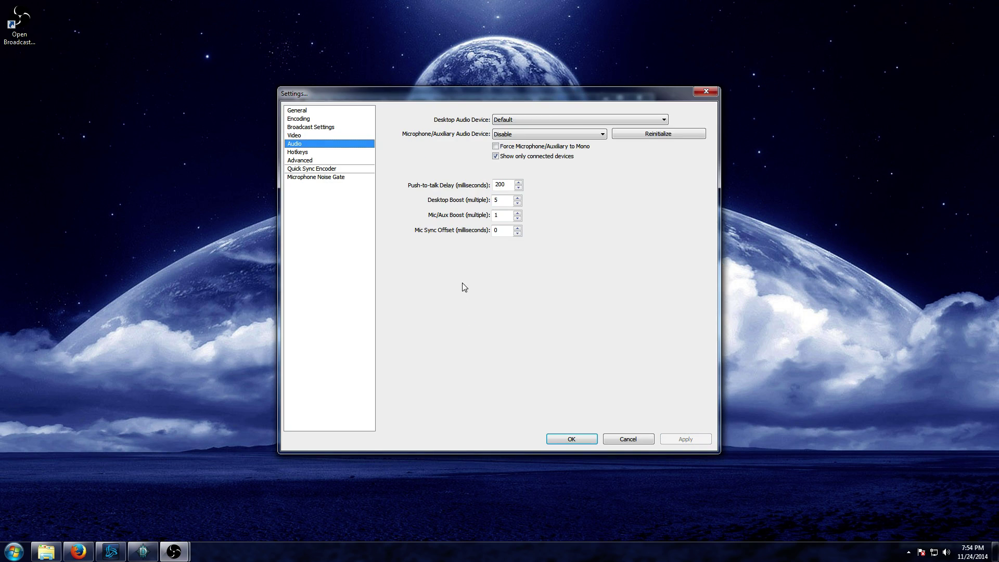
{"action": "left_click", "coordinate": [503, 121]}
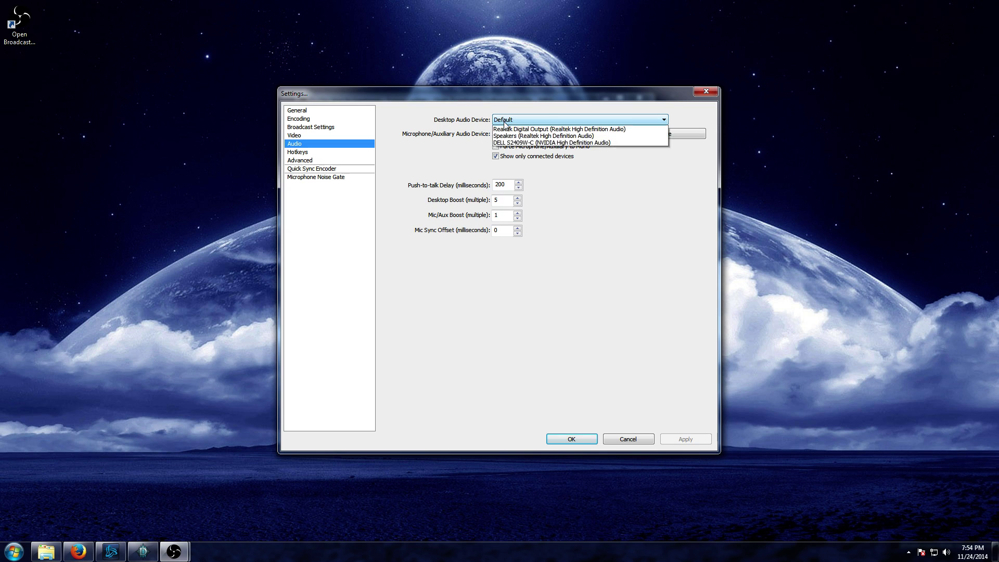
{"action": "left_click", "coordinate": [450, 115]}
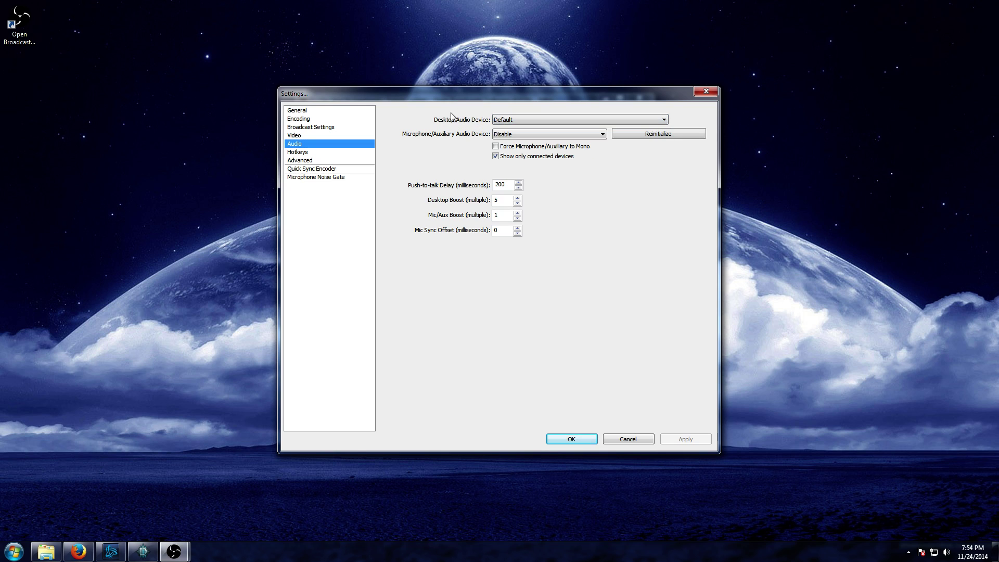
{"action": "left_click", "coordinate": [499, 137]}
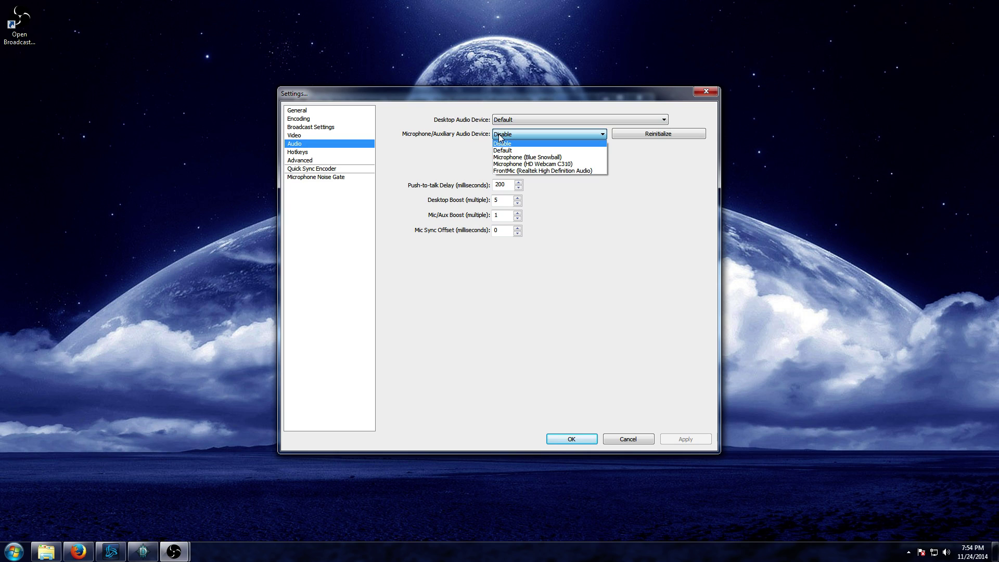
{"action": "left_click", "coordinate": [535, 157]}
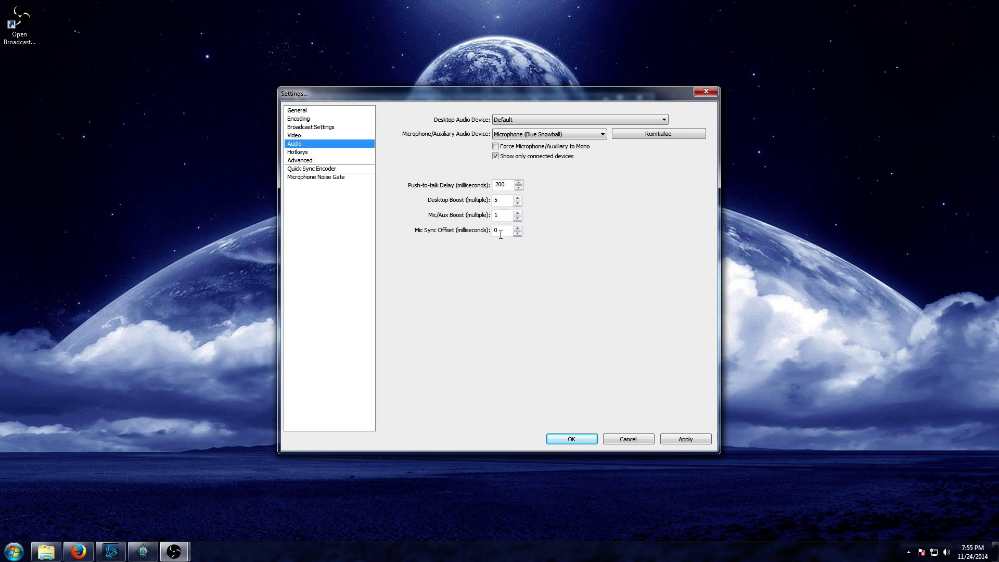
{"action": "left_click", "coordinate": [669, 439]}
{"action": "left_click", "coordinate": [320, 152]}
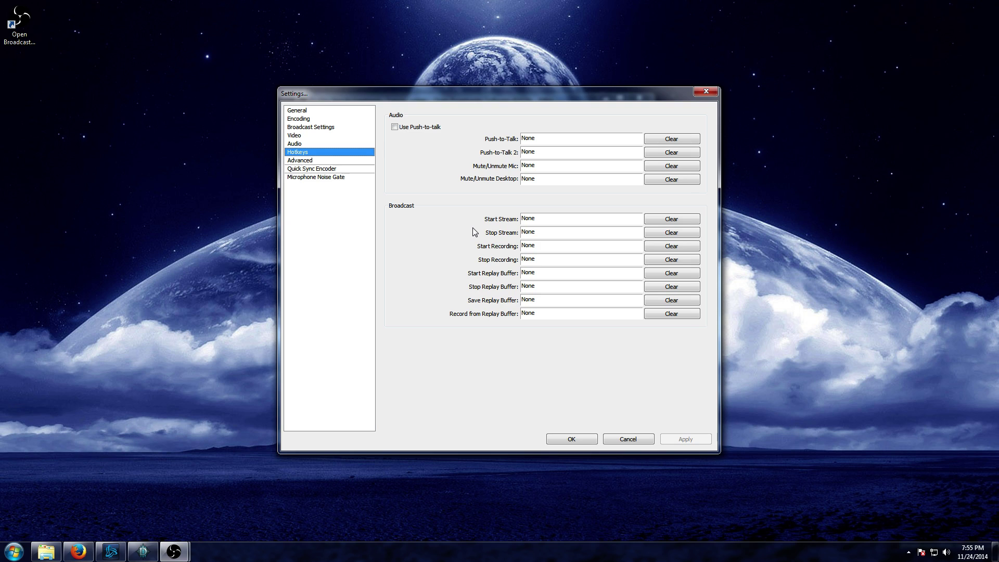
Bind Start Stream to Ctrl+Shift+V and Stop Stream to Ctrl+Shift+B.
{"action": "left_click", "coordinate": [544, 224]}
{"action": "key", "text": "ctrl+shift"}
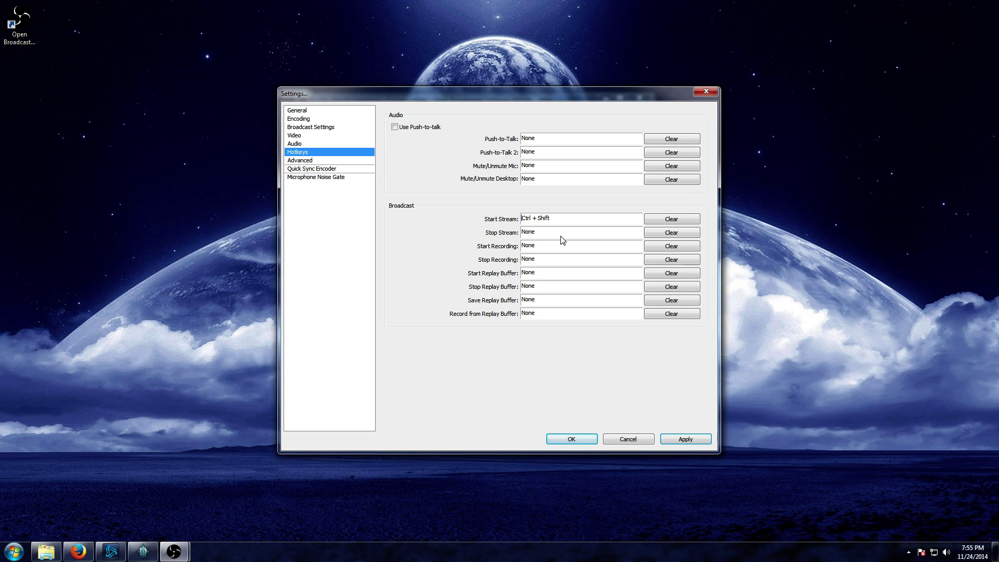
{"action": "key", "text": "ctrl+shift+v"}
{"action": "left_click", "coordinate": [559, 234]}
{"action": "key", "text": "ctrl+shift+b"}
Apply the hotkeys and show the Advanced page (veryfast preset, high profile, 700 ms buffering).
{"action": "left_click", "coordinate": [685, 439]}
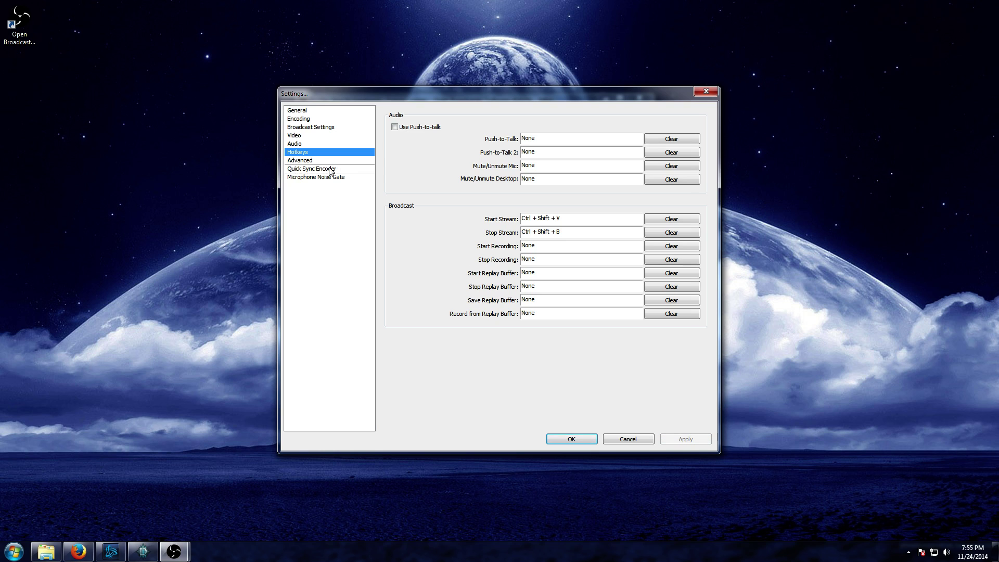
{"action": "left_click", "coordinate": [313, 162]}
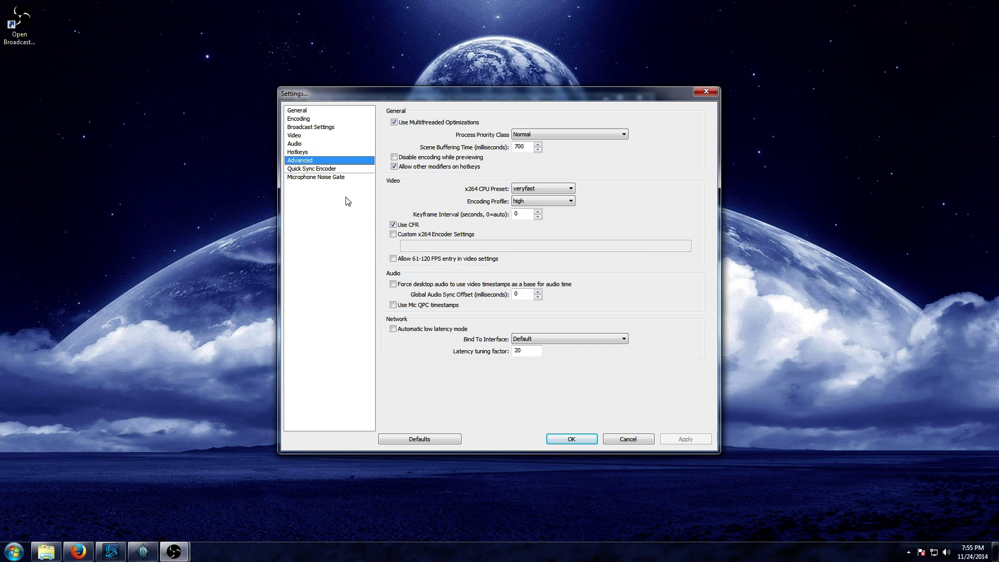
Check the Microphone Noise Gate, leave the Close threshold at 0 dB, apply, and close Settings.
{"action": "left_click", "coordinate": [315, 178]}
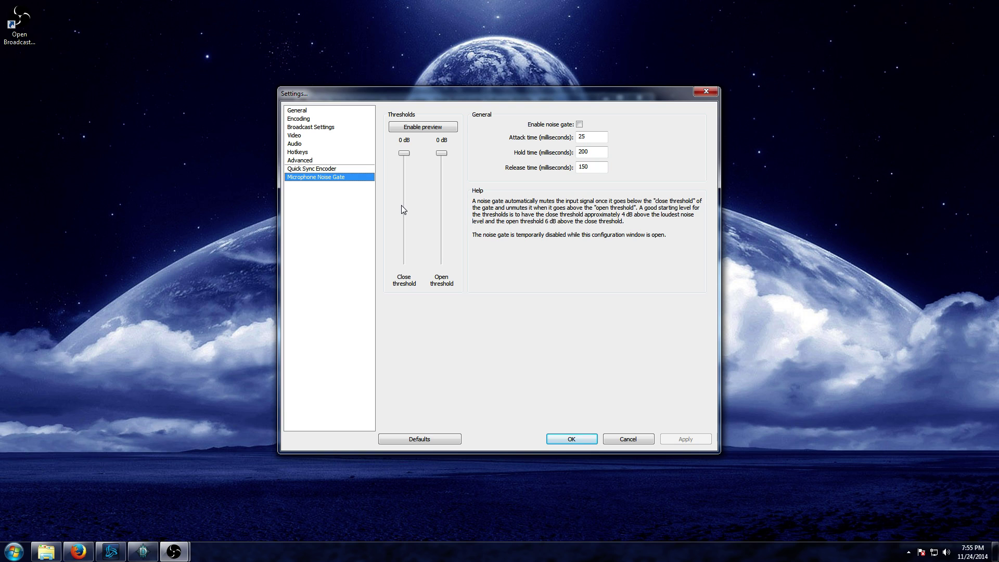
{"action": "mouse_move", "coordinate": [404, 155]}
{"action": "left_mouse_down"}
{"action": "mouse_move", "coordinate": [405, 190]}
{"action": "mouse_move", "coordinate": [407, 144]}
{"action": "left_mouse_up"}
{"action": "left_click", "coordinate": [687, 439]}
{"action": "left_click", "coordinate": [571, 438]}
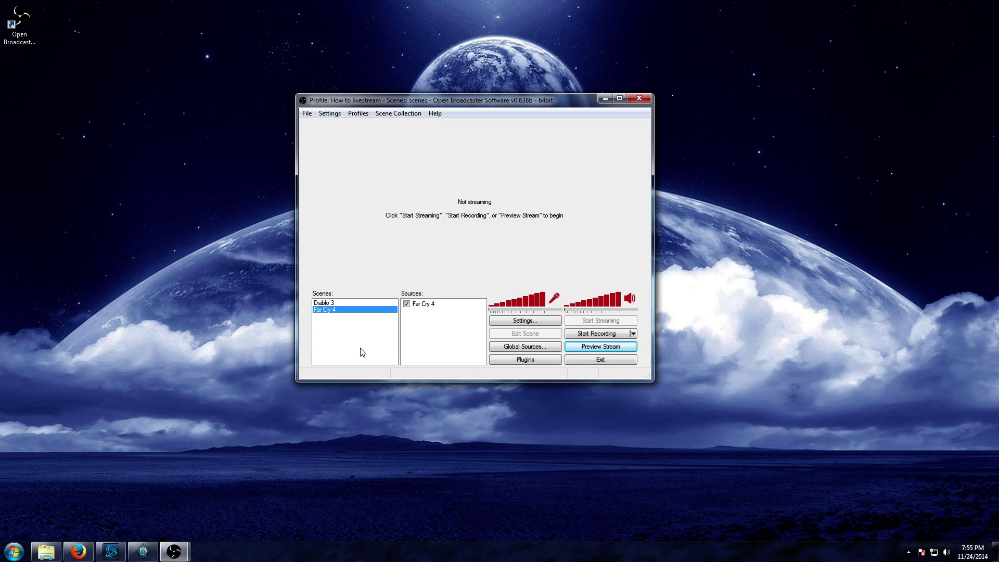
Add a new scene named 'Diablo Livestream' to the Scenes list.
{"action": "right_click", "coordinate": [337, 336]}
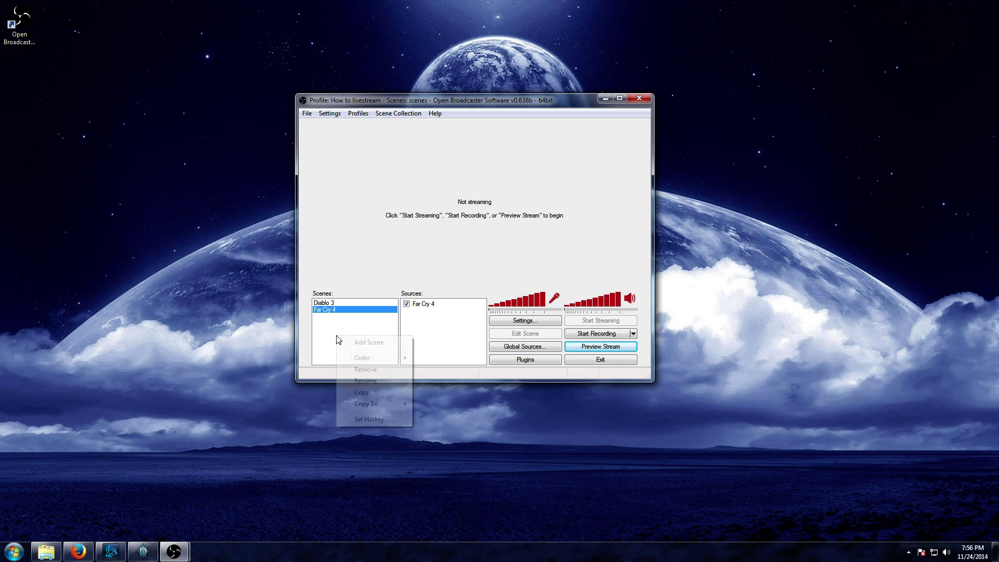
{"action": "left_click", "coordinate": [391, 343]}
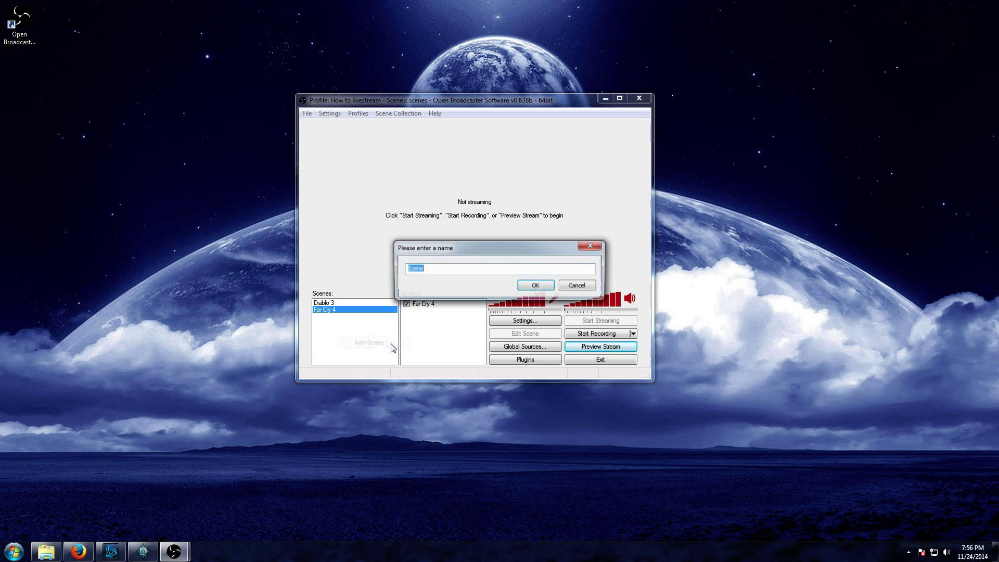
{"action": "type", "text": "Diablo L"}
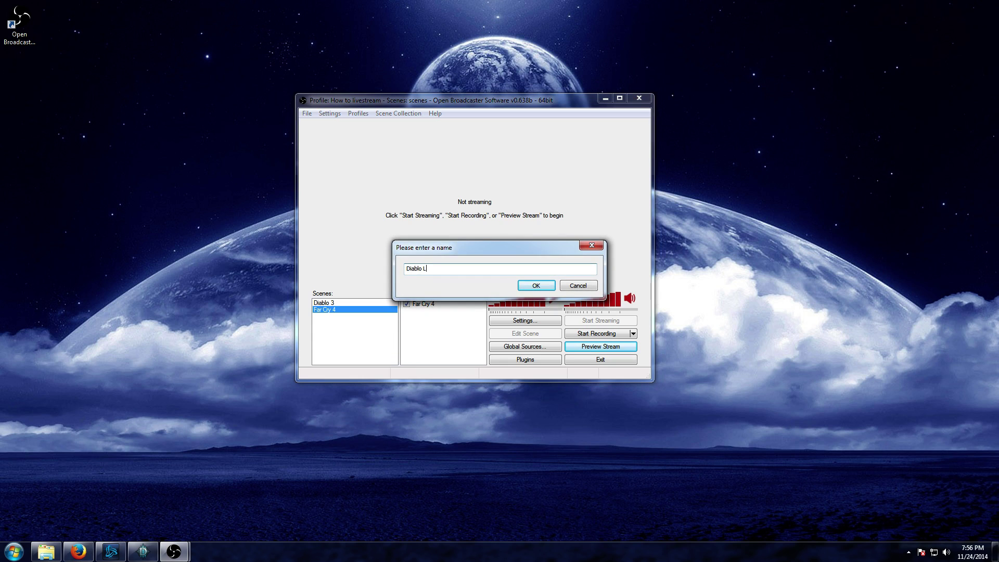
{"action": "type", "text": "ivestream"}
{"action": "left_click", "coordinate": [536, 286]}
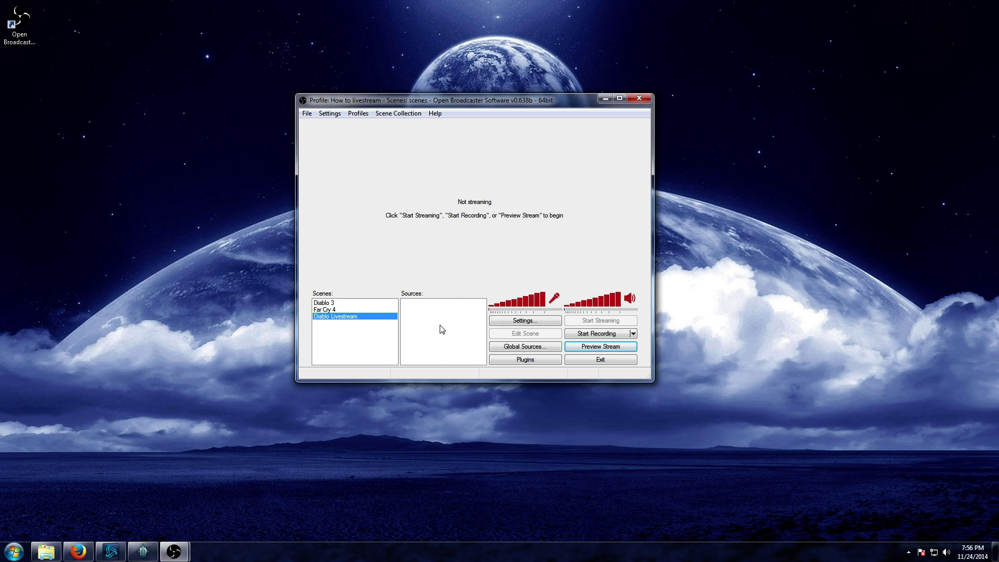
In Global Sources, add a Game Capture source named 'Diablo 3'.
{"action": "right_click", "coordinate": [419, 326]}
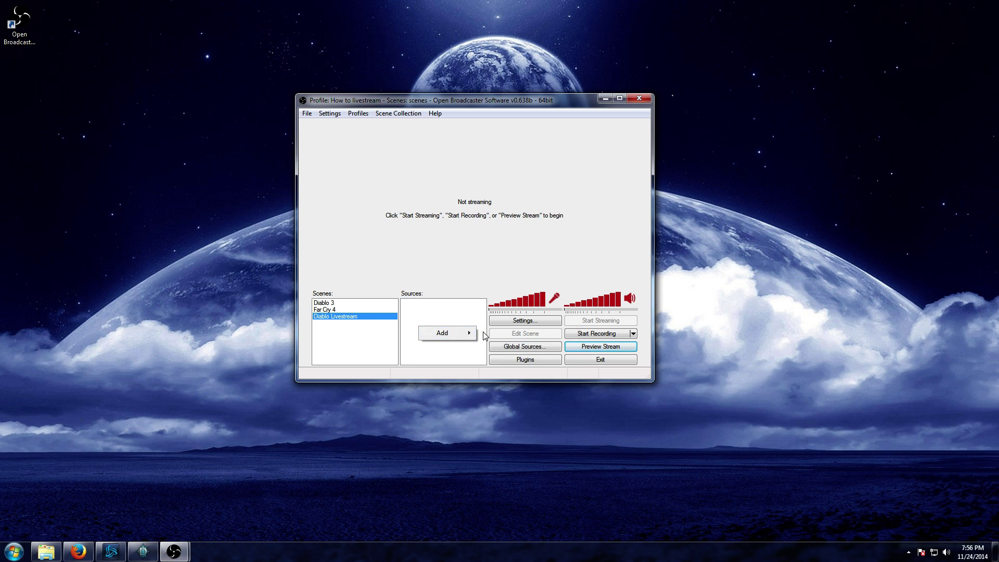
{"action": "mouse_move", "coordinate": [458, 334]}
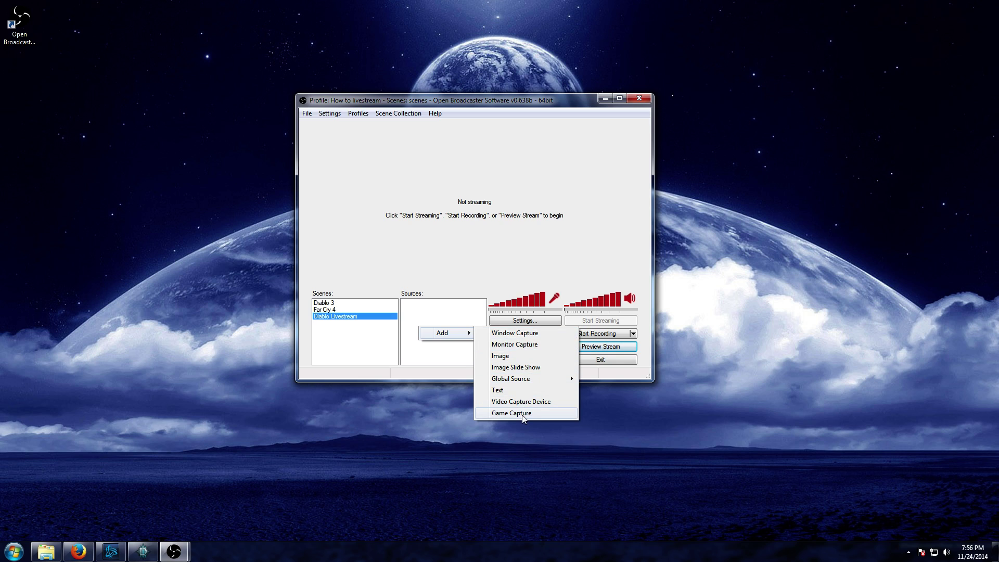
{"action": "left_click", "coordinate": [471, 371]}
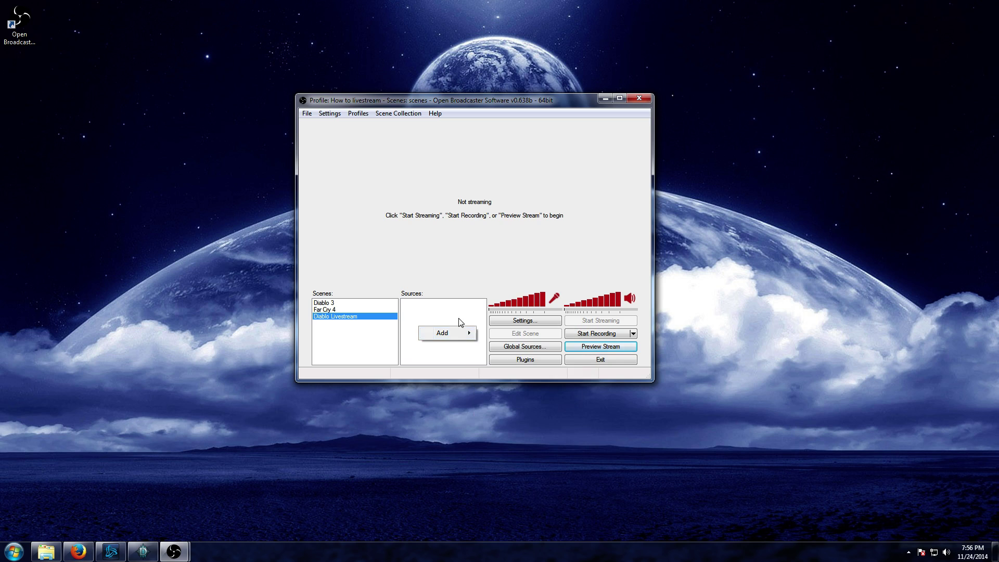
{"action": "left_click", "coordinate": [537, 349]}
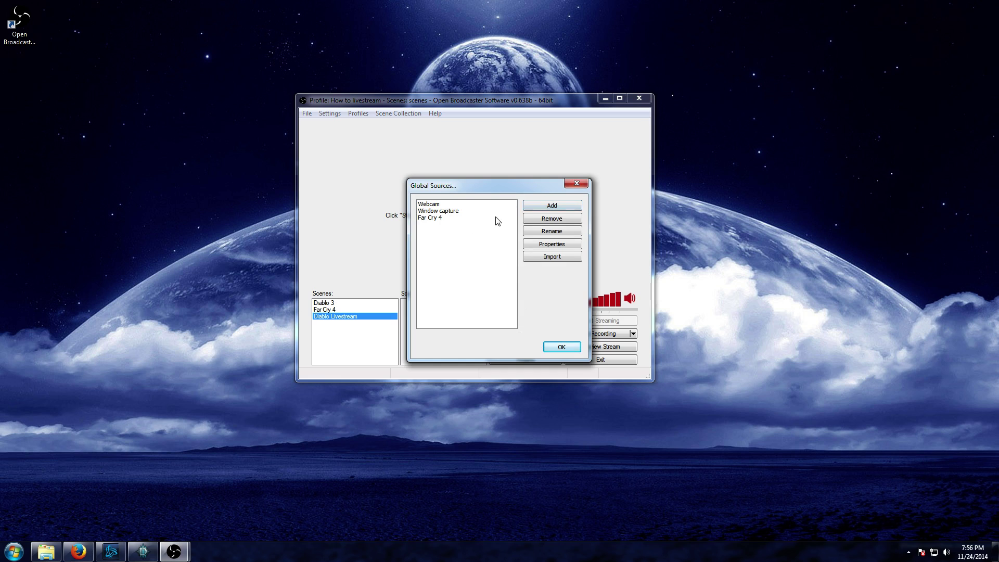
{"action": "left_click", "coordinate": [562, 208]}
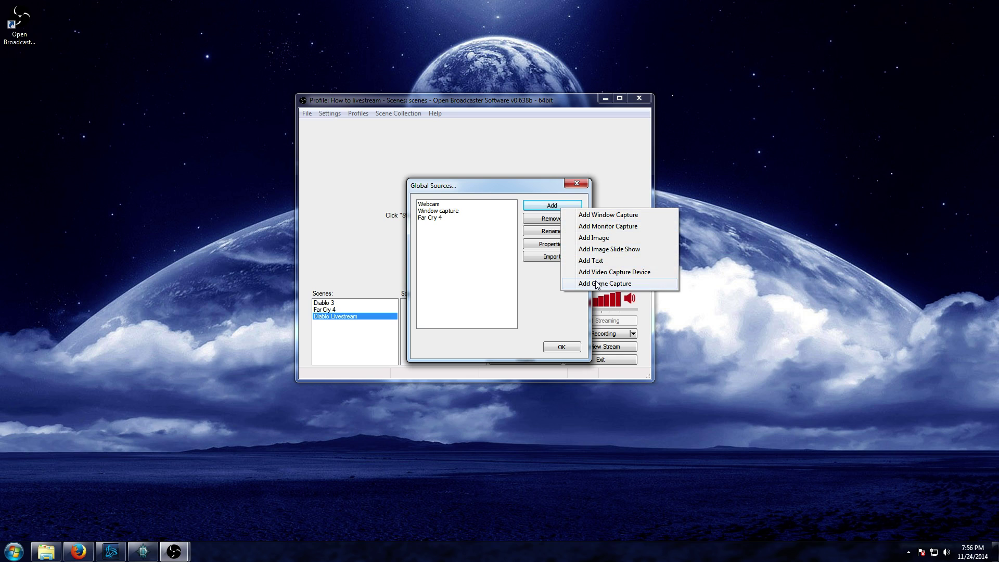
{"action": "left_click", "coordinate": [596, 283]}
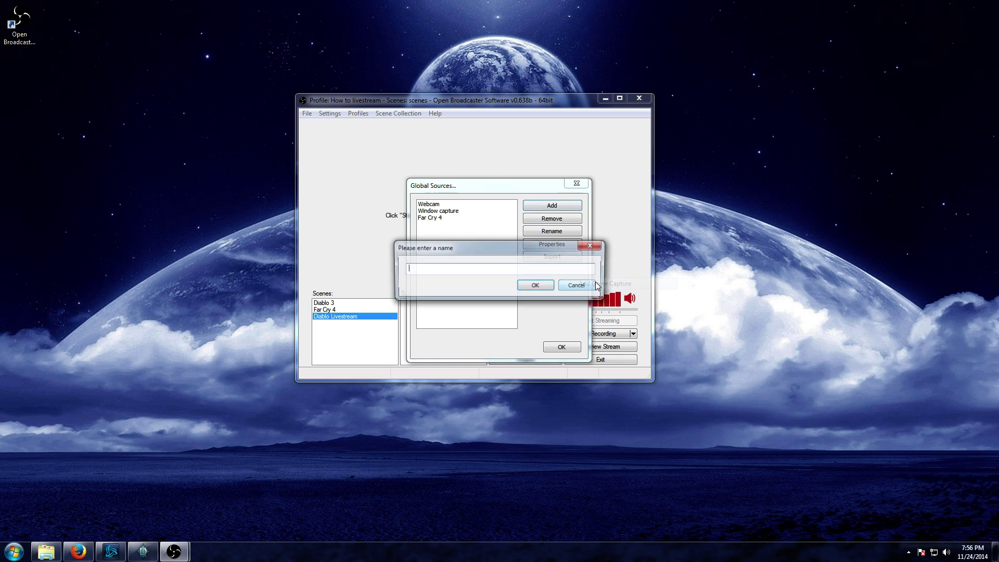
{"action": "type", "text": "Diablo 3"}
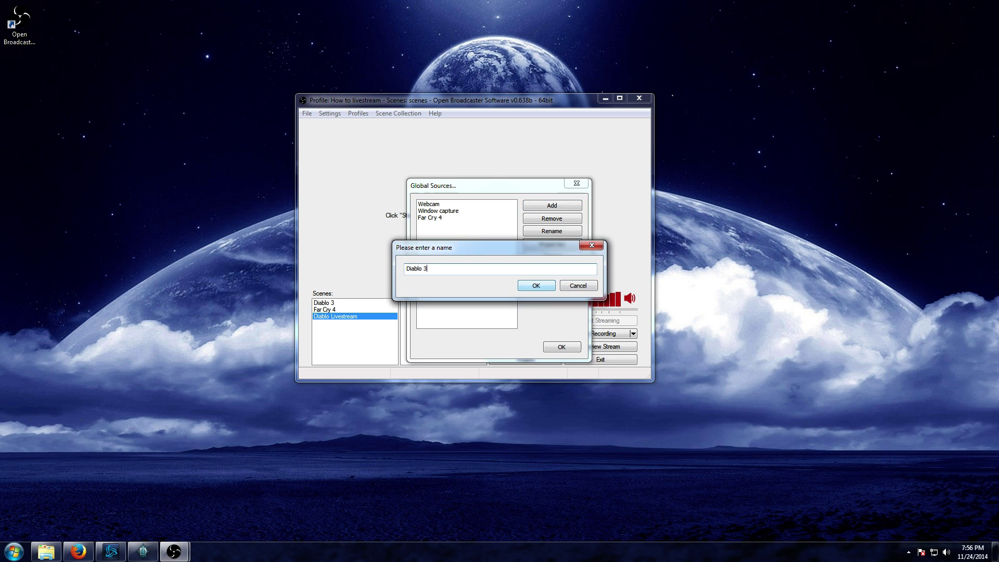
{"action": "left_click", "coordinate": [543, 291]}
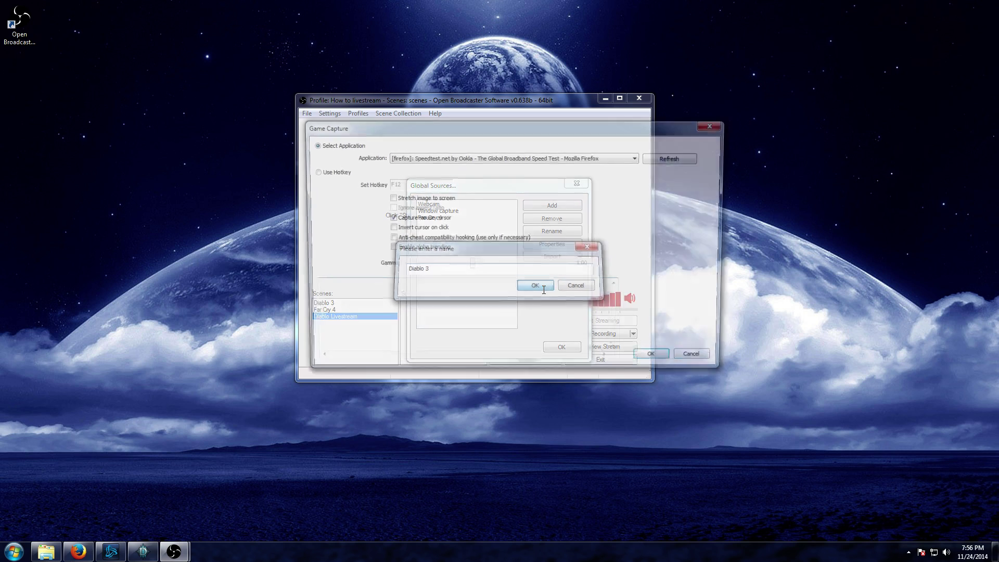
Set the Diablo 3 capture application to '[Diablo III]: Diablo III' and save it.
{"action": "left_click", "coordinate": [432, 160]}
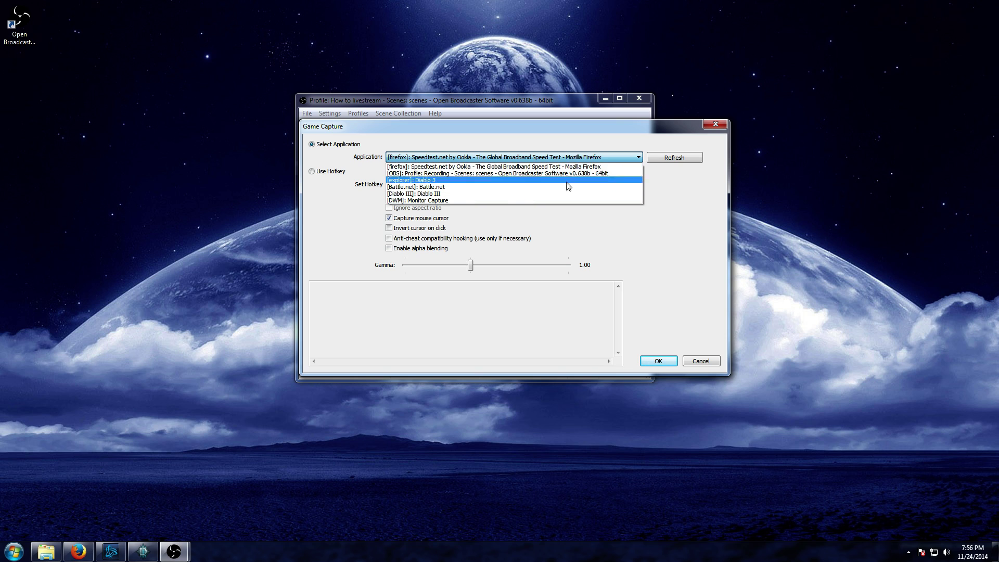
{"action": "left_click", "coordinate": [485, 194]}
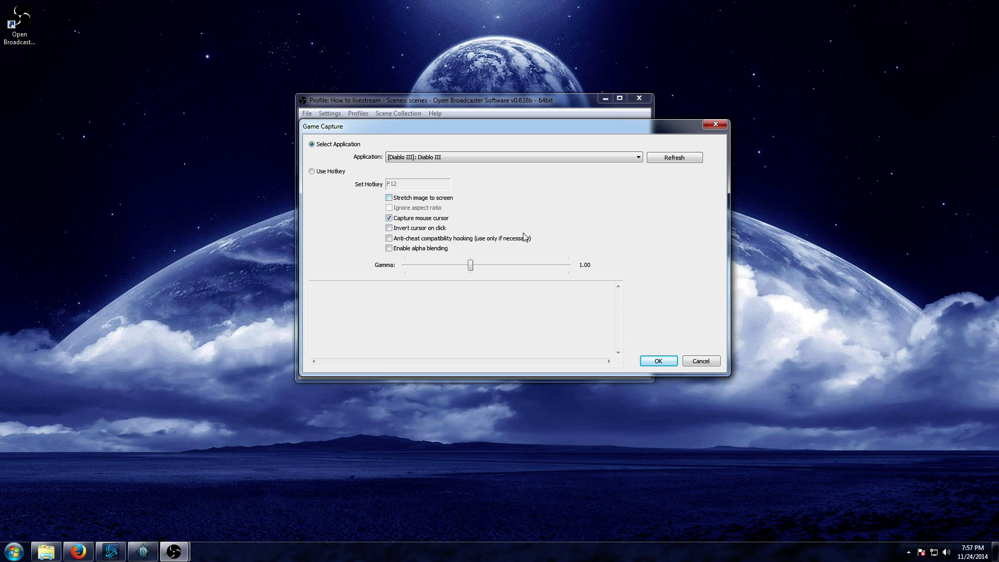
{"action": "left_click", "coordinate": [658, 360]}
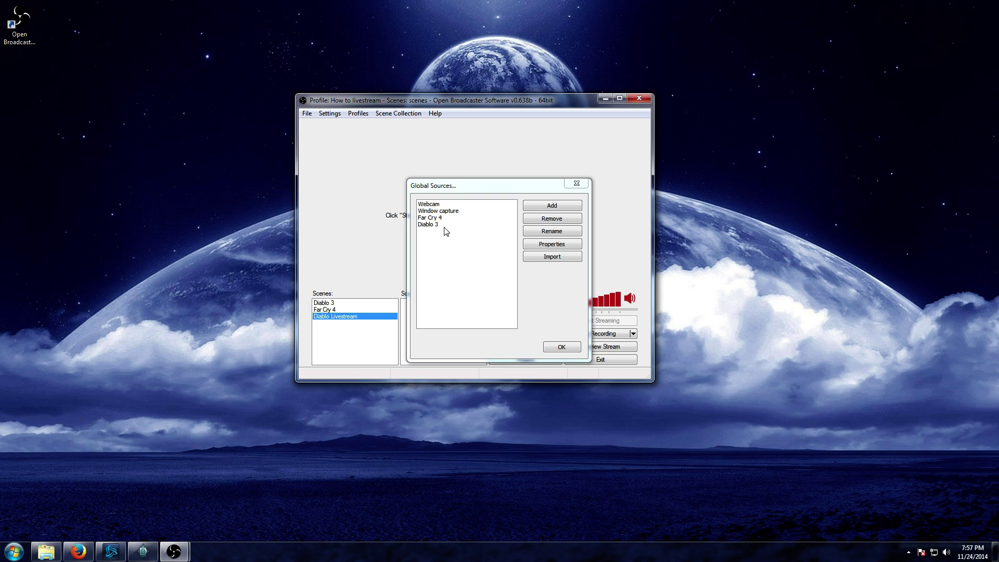
Close Global Sources and add the Diablo 3 global source to the Diablo Livestream scene.
{"action": "left_click", "coordinate": [560, 350]}
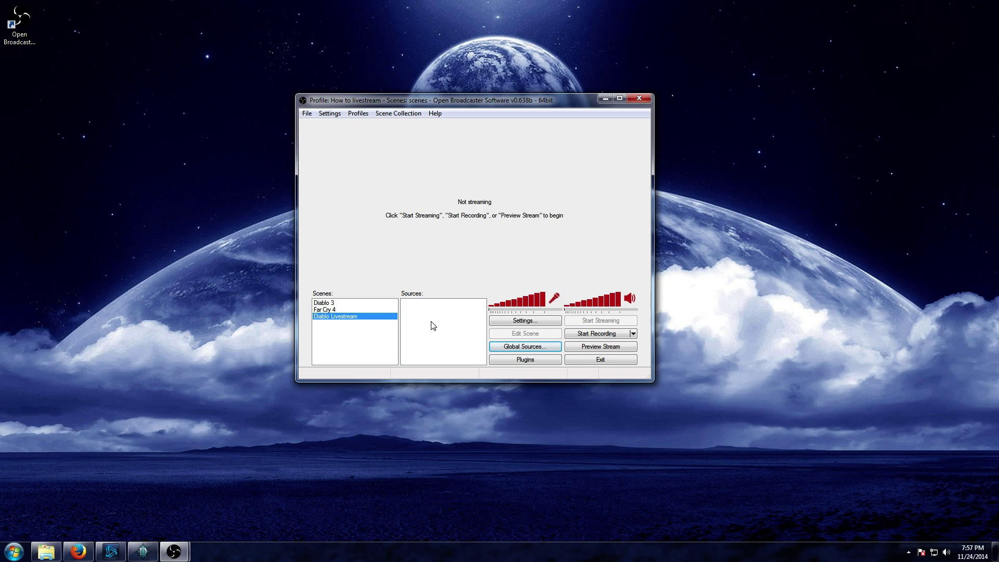
{"action": "right_click", "coordinate": [427, 320]}
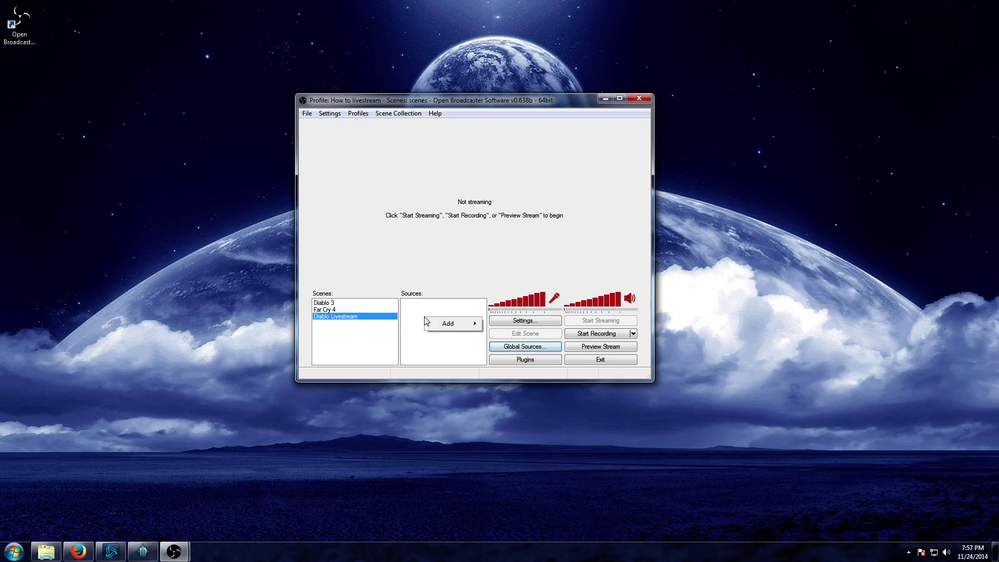
{"action": "mouse_move", "coordinate": [435, 325]}
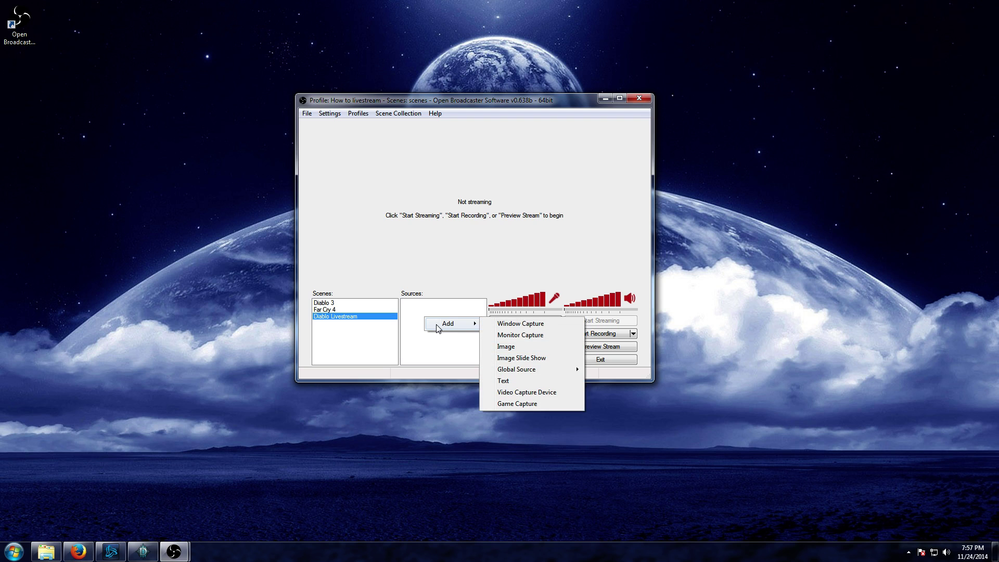
{"action": "mouse_move", "coordinate": [524, 373]}
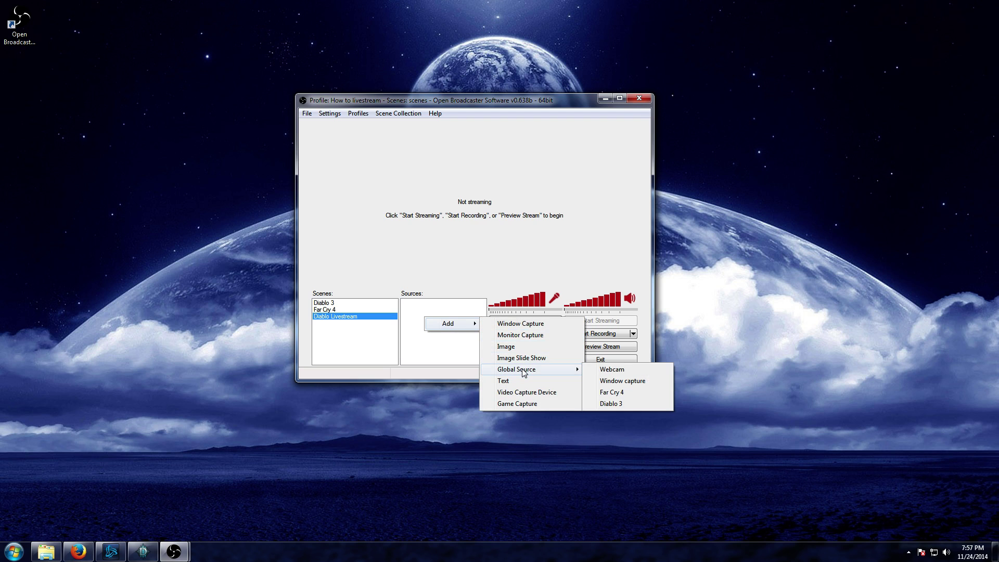
{"action": "left_click", "coordinate": [611, 404]}
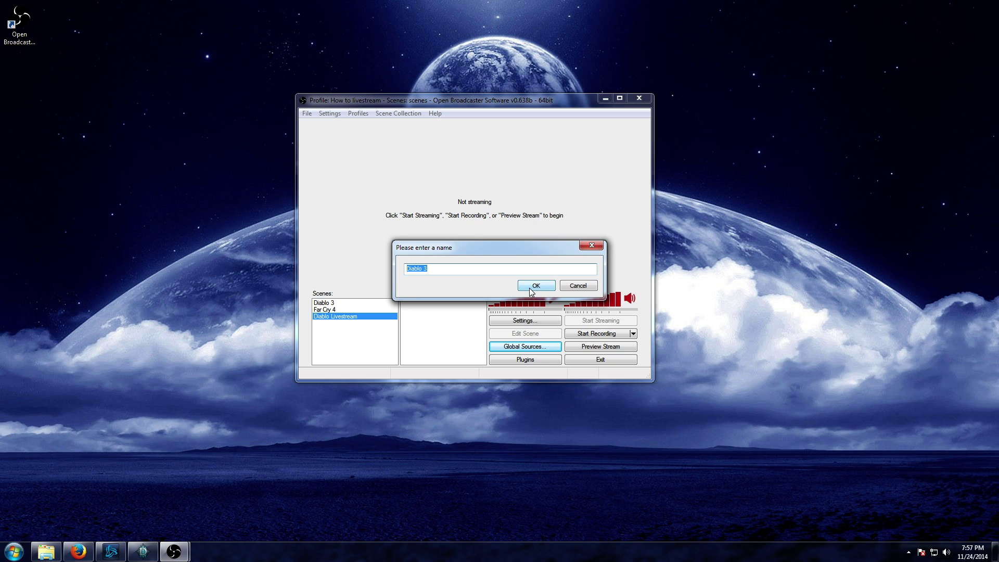
{"action": "left_click", "coordinate": [529, 288]}
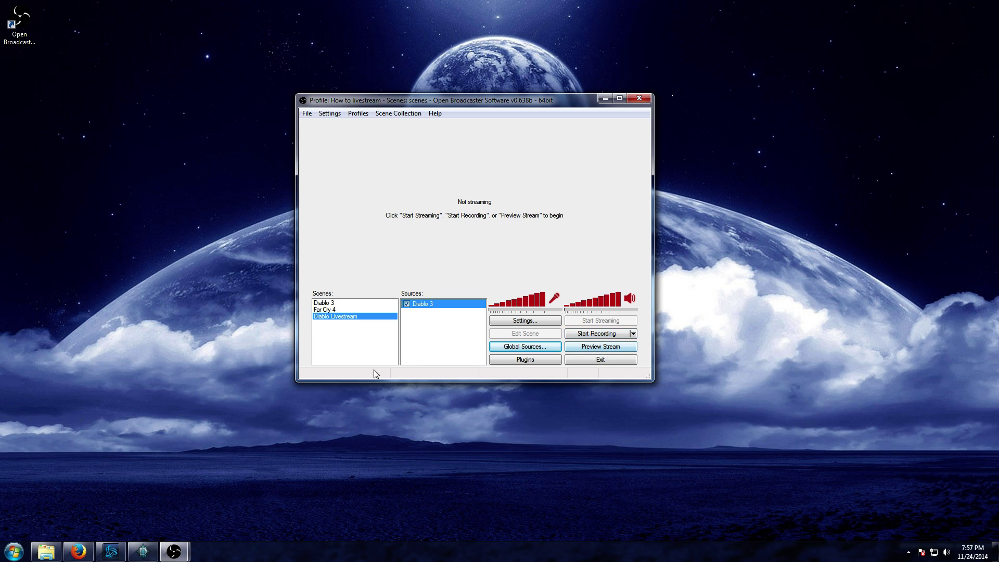
Bring OBS in front of Diablo III, shift it right, and start the stream preview.
{"action": "left_click", "coordinate": [148, 555]}
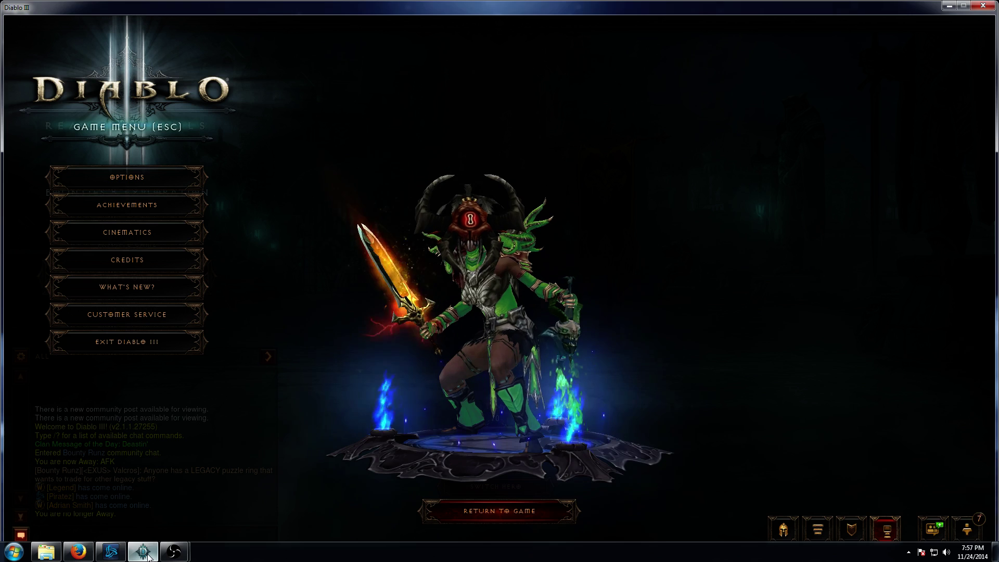
{"action": "left_click", "coordinate": [173, 551]}
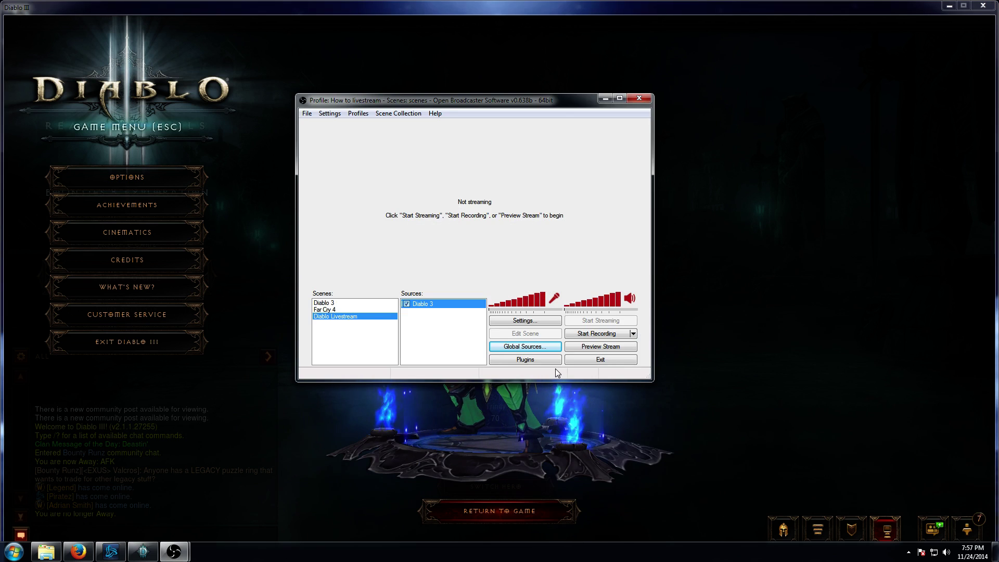
{"action": "left_click_drag", "start_coordinate": [536, 103], "coordinate": [628, 102]}
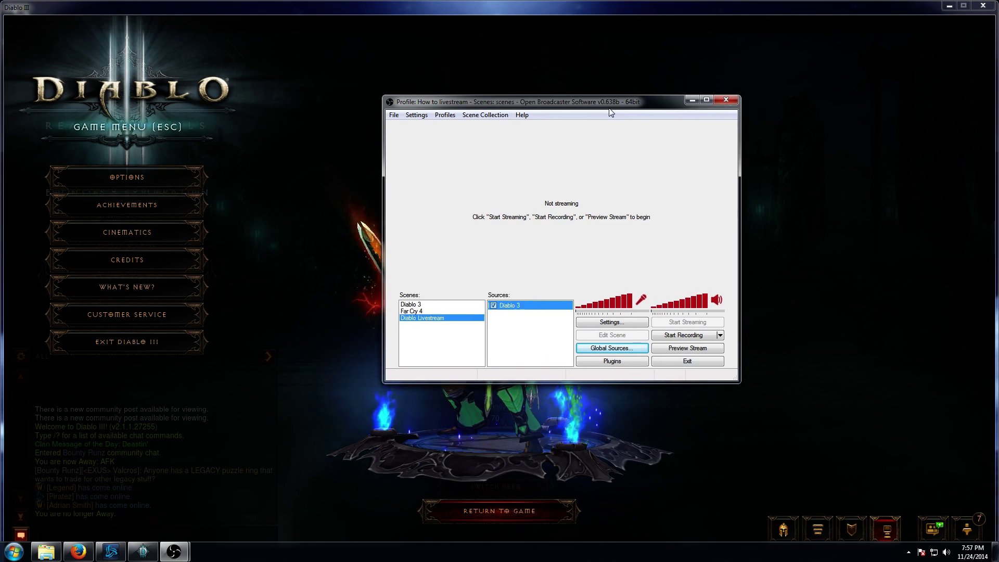
{"action": "left_click", "coordinate": [695, 345]}
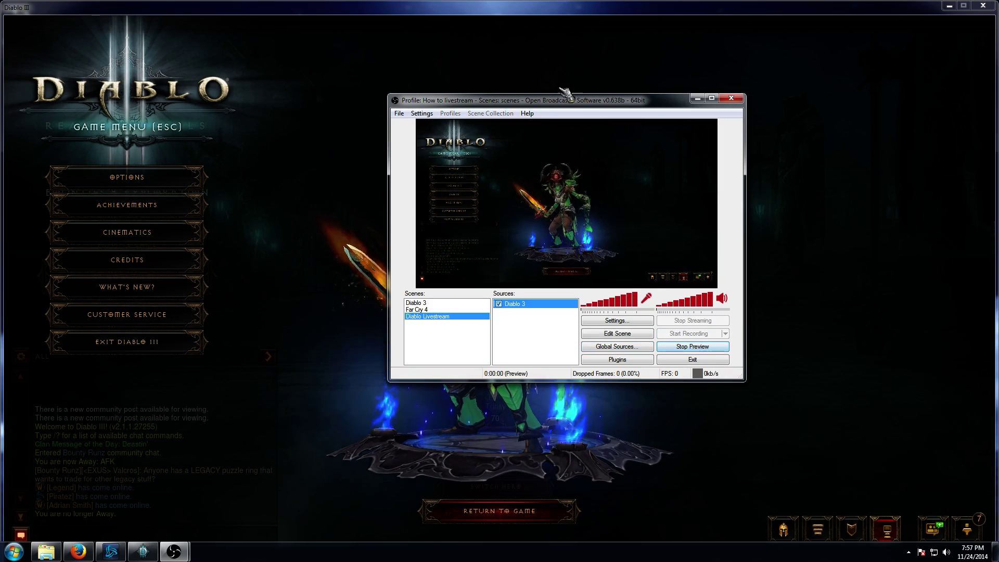
Check the captured game beside OBS, then stop the preview and recentre the OBS window.
{"action": "left_click_drag", "start_coordinate": [530, 100], "coordinate": [717, 115]}
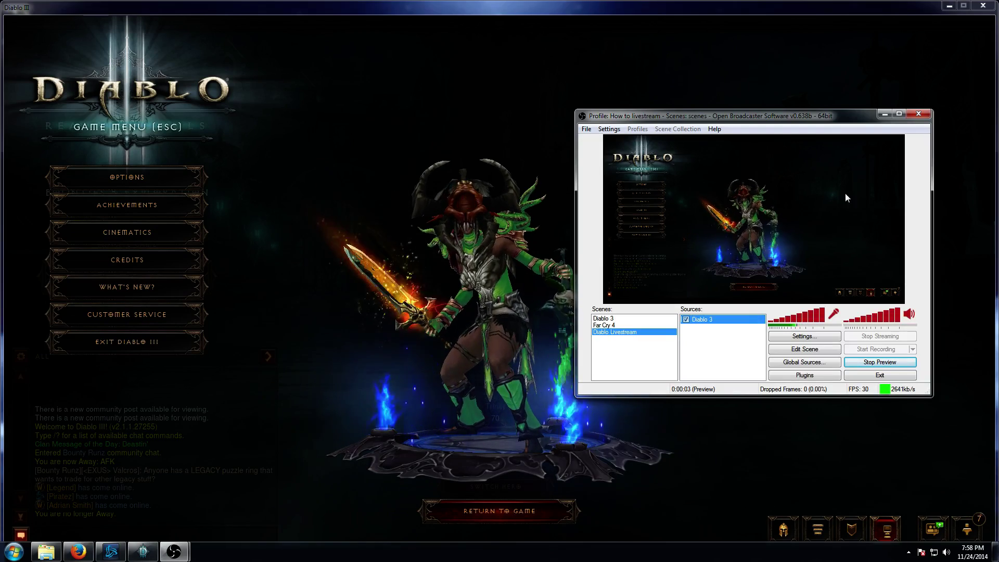
{"action": "left_click_drag", "start_coordinate": [752, 114], "coordinate": [639, 128]}
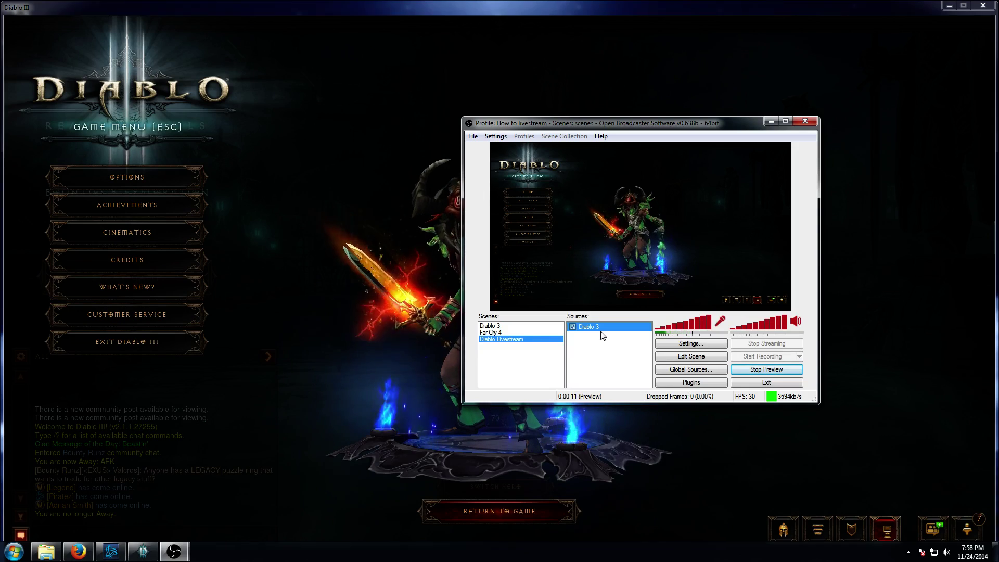
{"action": "left_click", "coordinate": [768, 369]}
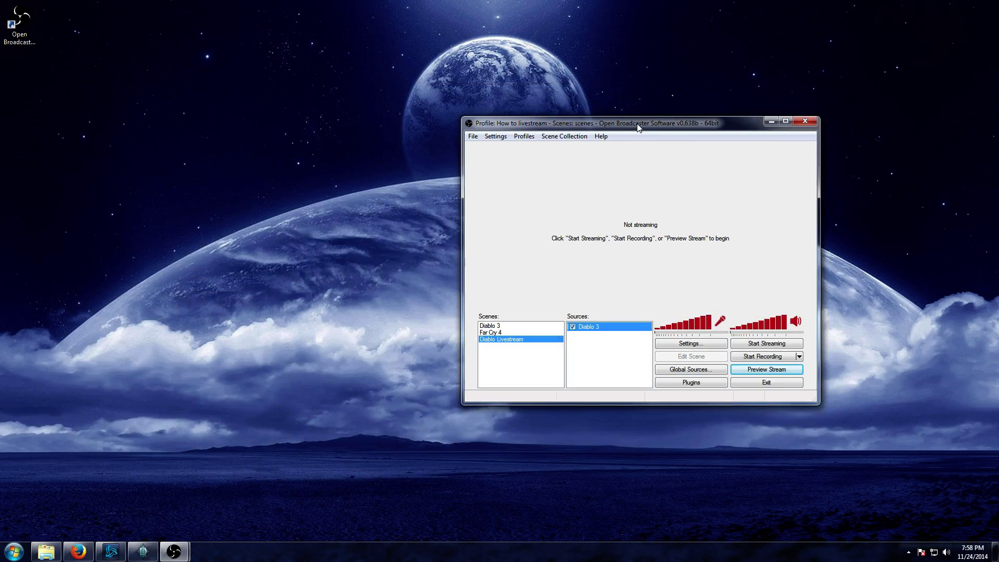
{"action": "left_click_drag", "start_coordinate": [639, 128], "coordinate": [497, 141]}
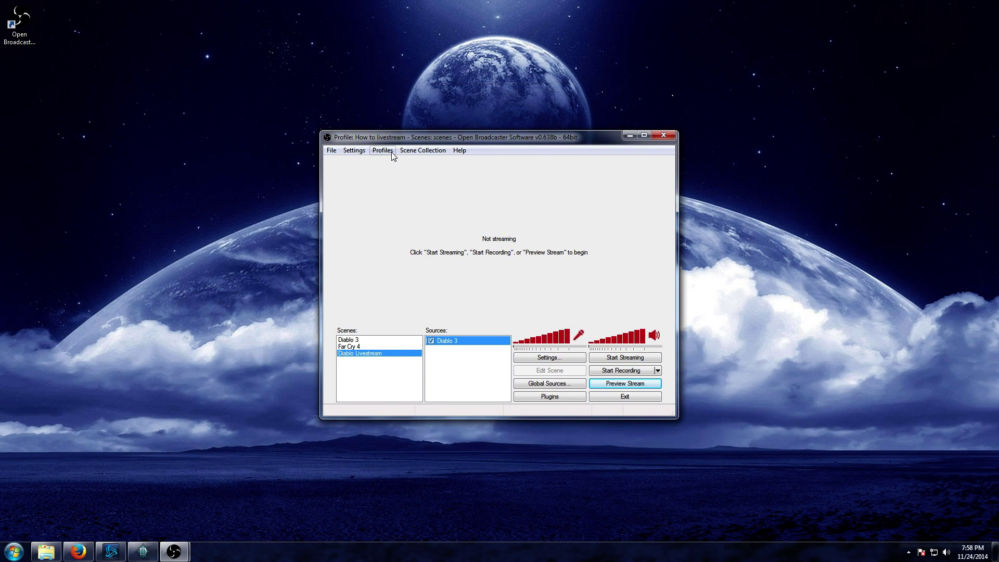